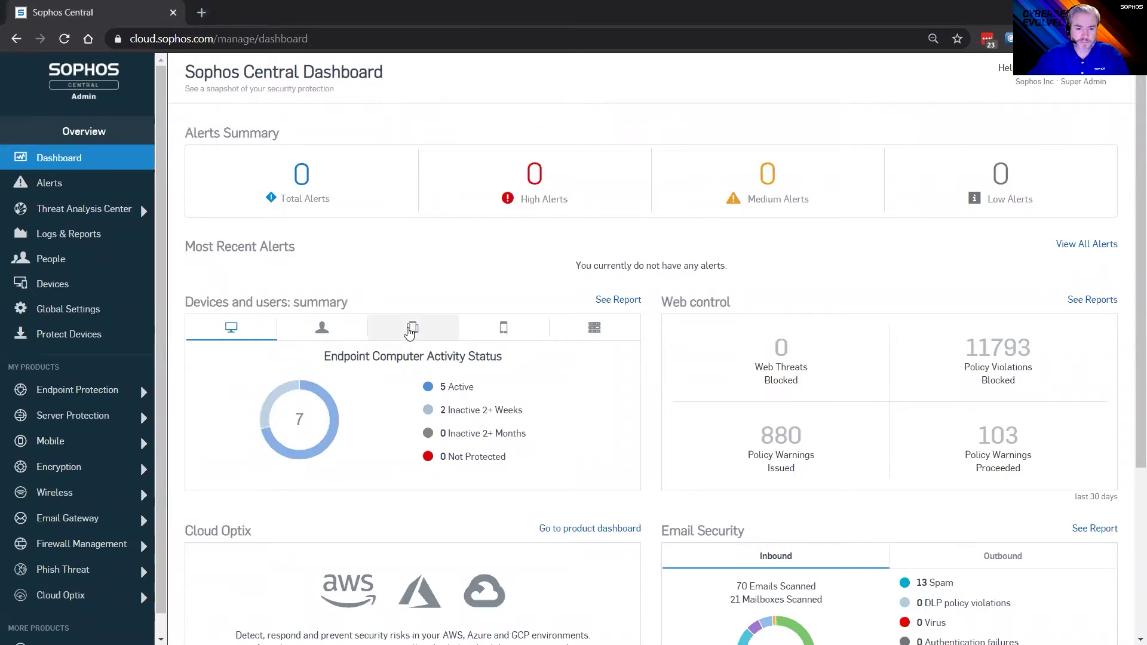
- Open the Mobile dashboard and look through the Add widget list without adding any widget
click(409, 332)
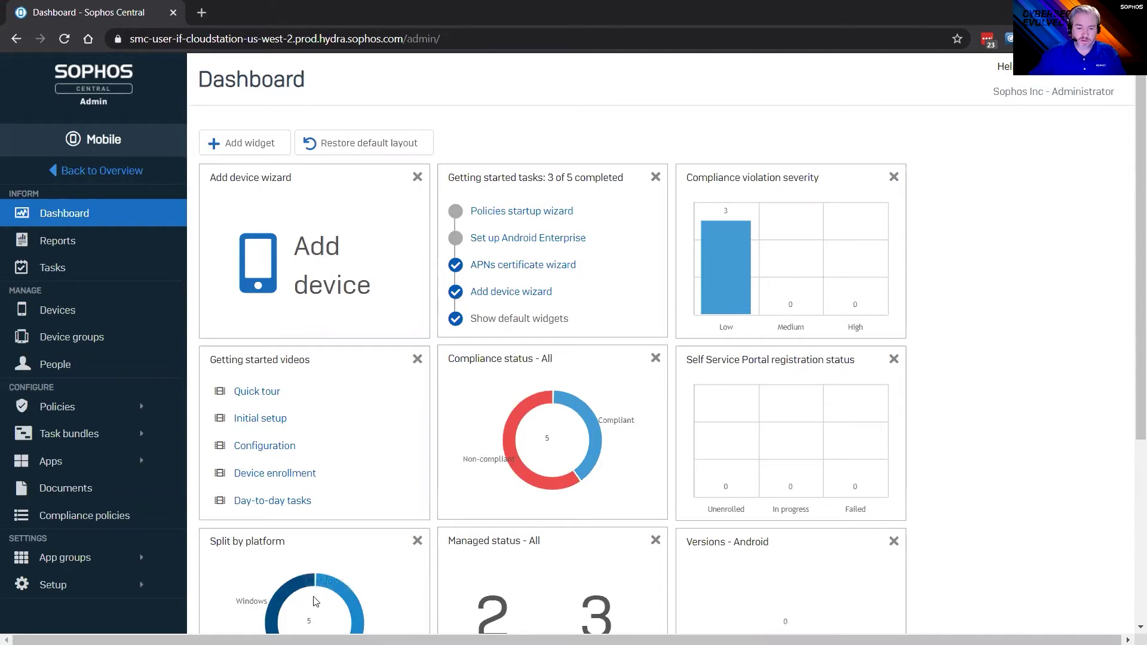
mouse_move(345, 596)
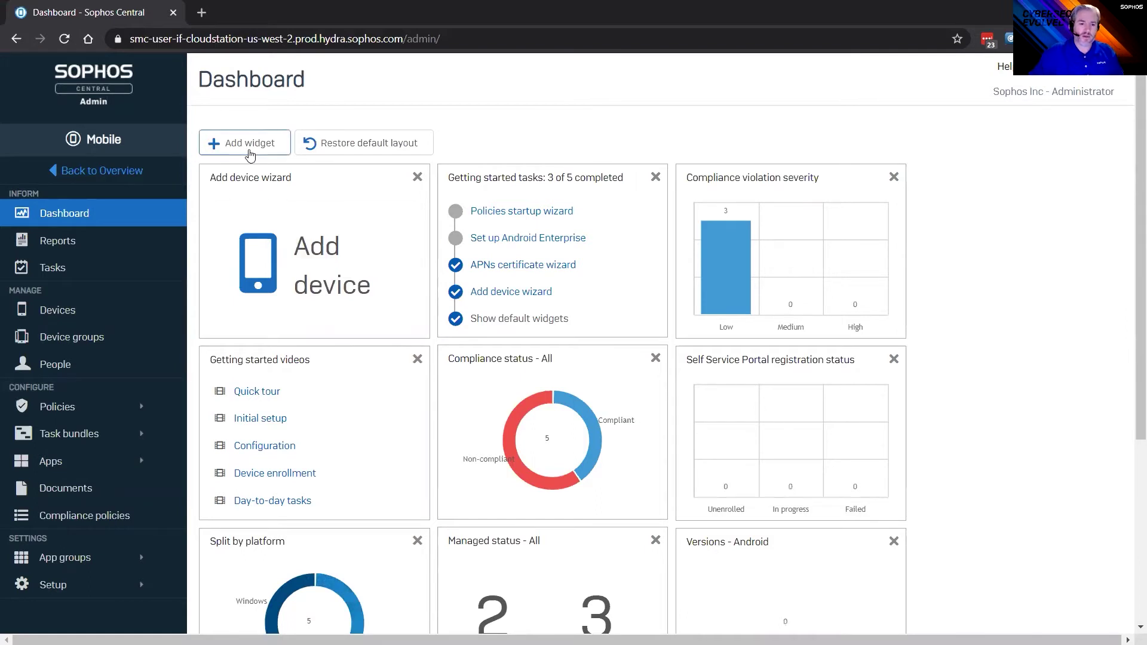
click(248, 145)
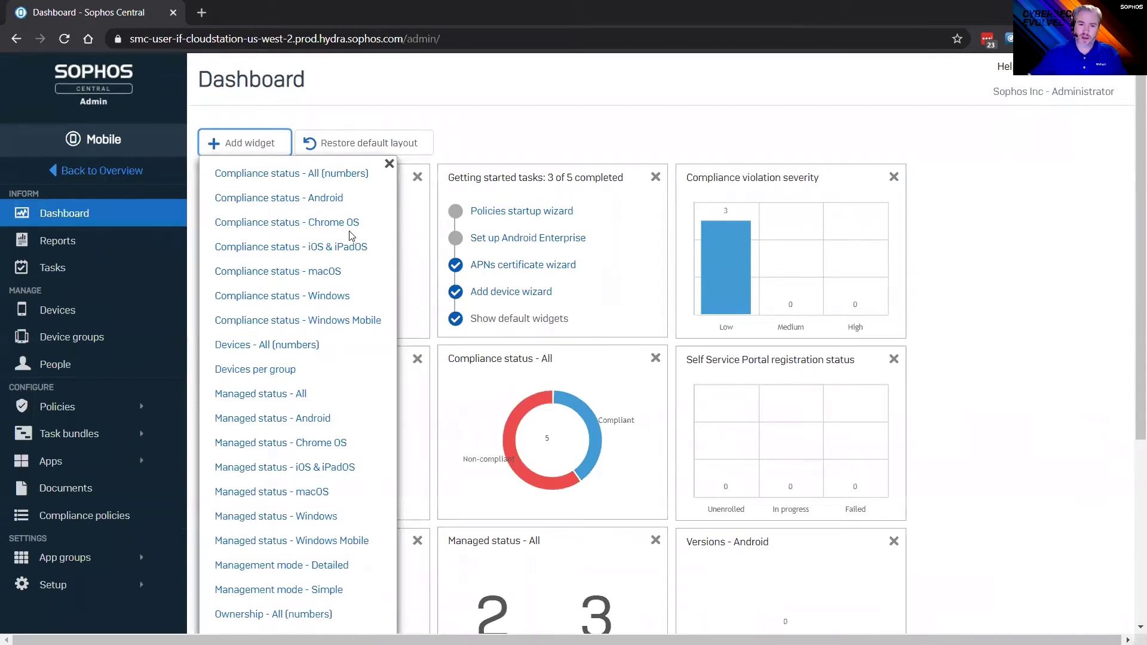
click(537, 144)
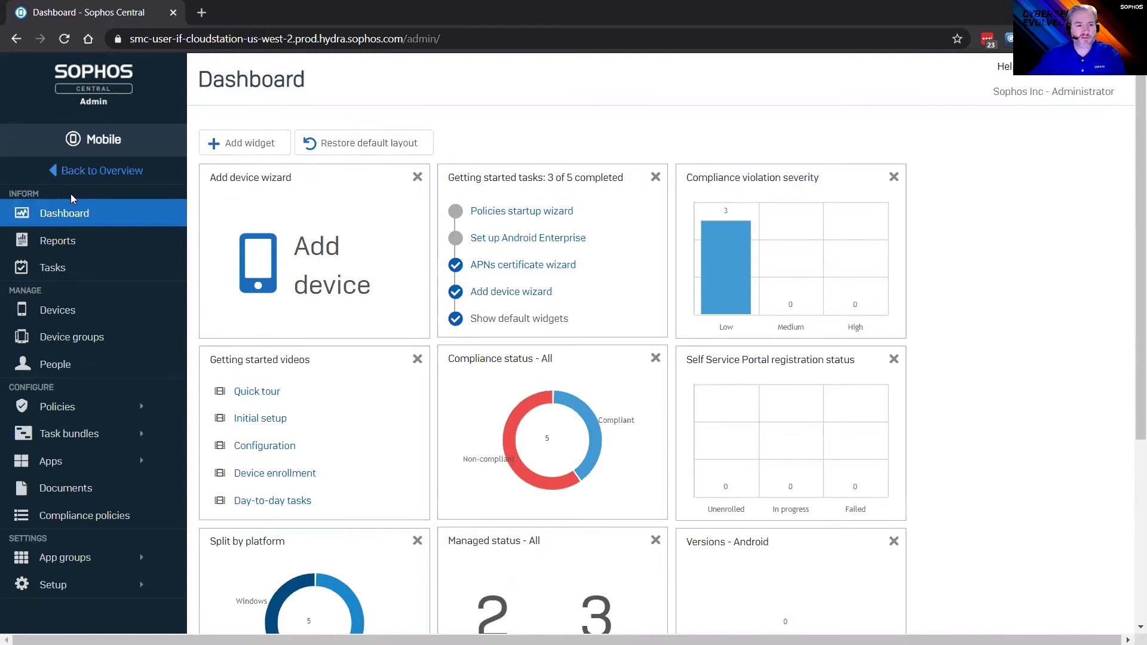
drag(43, 197, 13, 197)
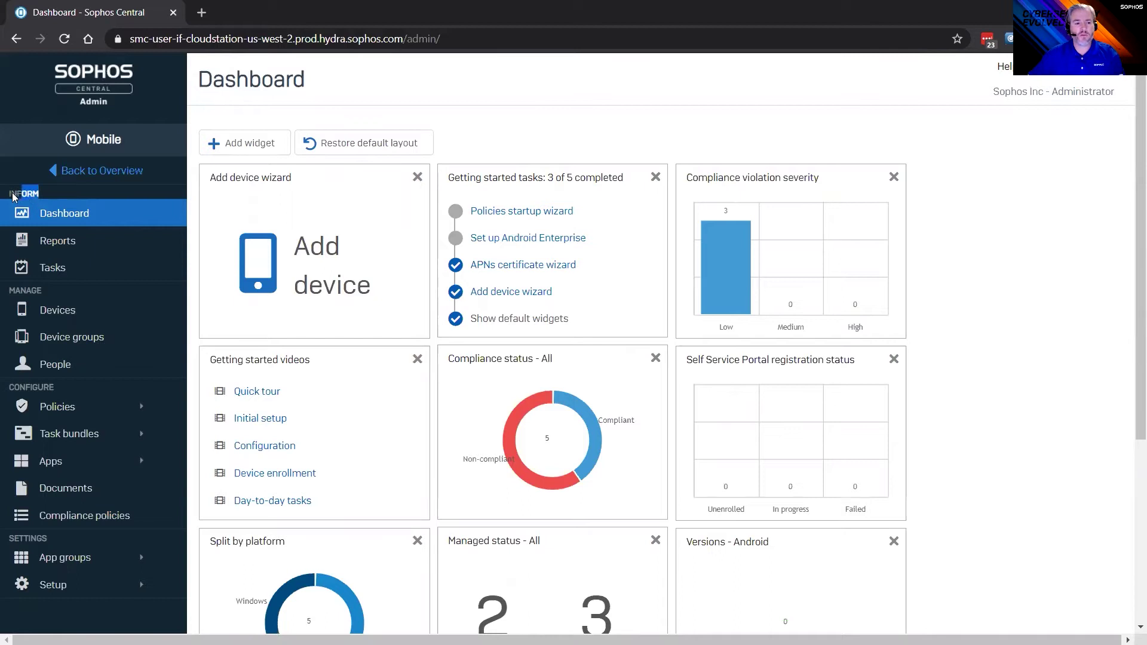
click(50, 292)
drag(51, 294, 8, 293)
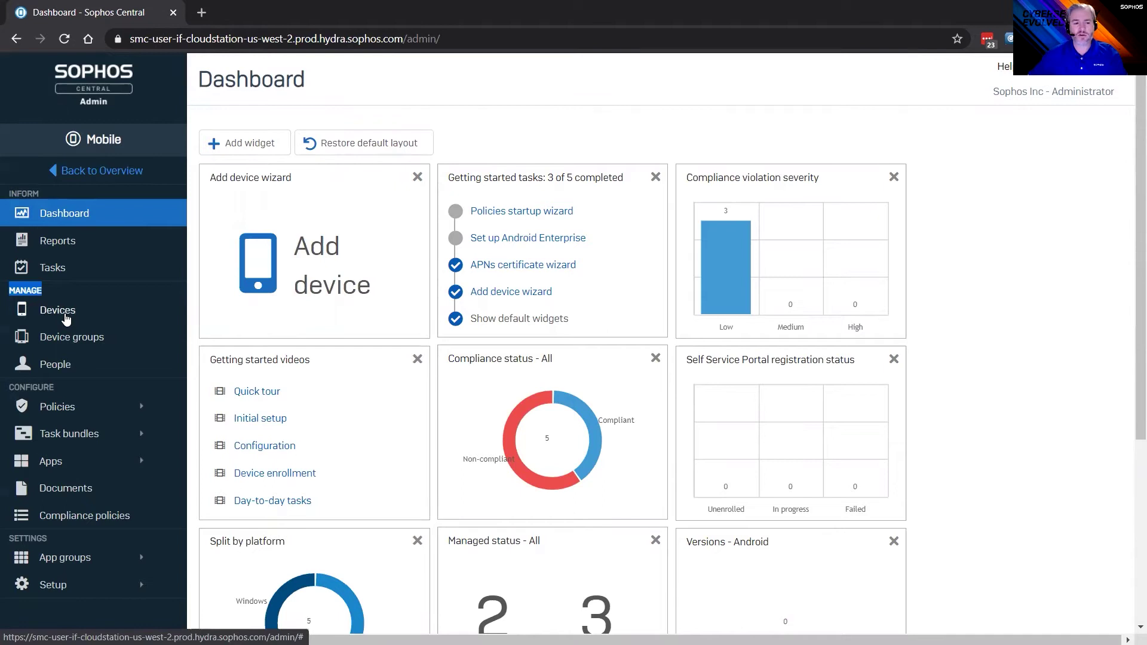
- Start a new device group named Marketing, checking the corporate devices compliance options but keeping Default
click(72, 344)
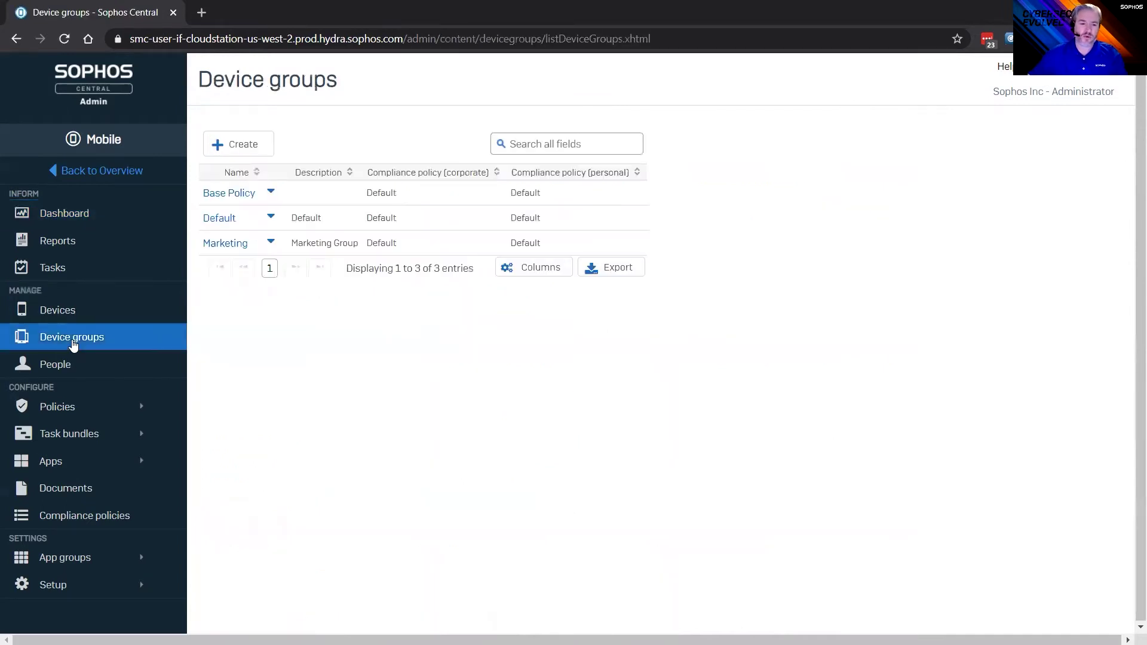
click(244, 144)
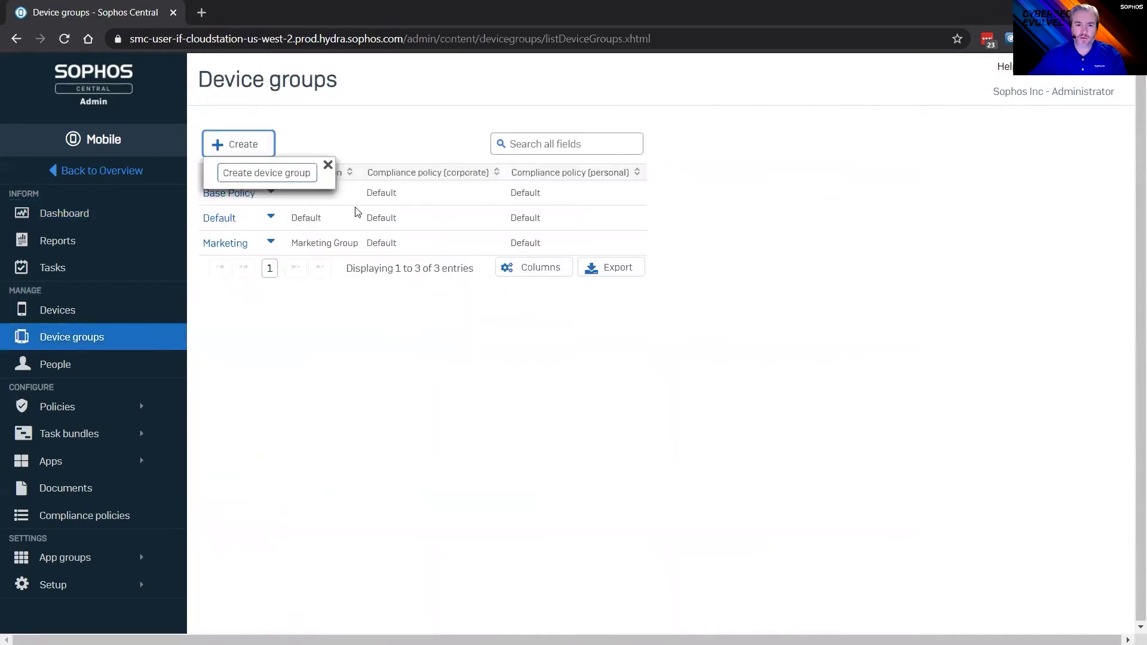
click(252, 172)
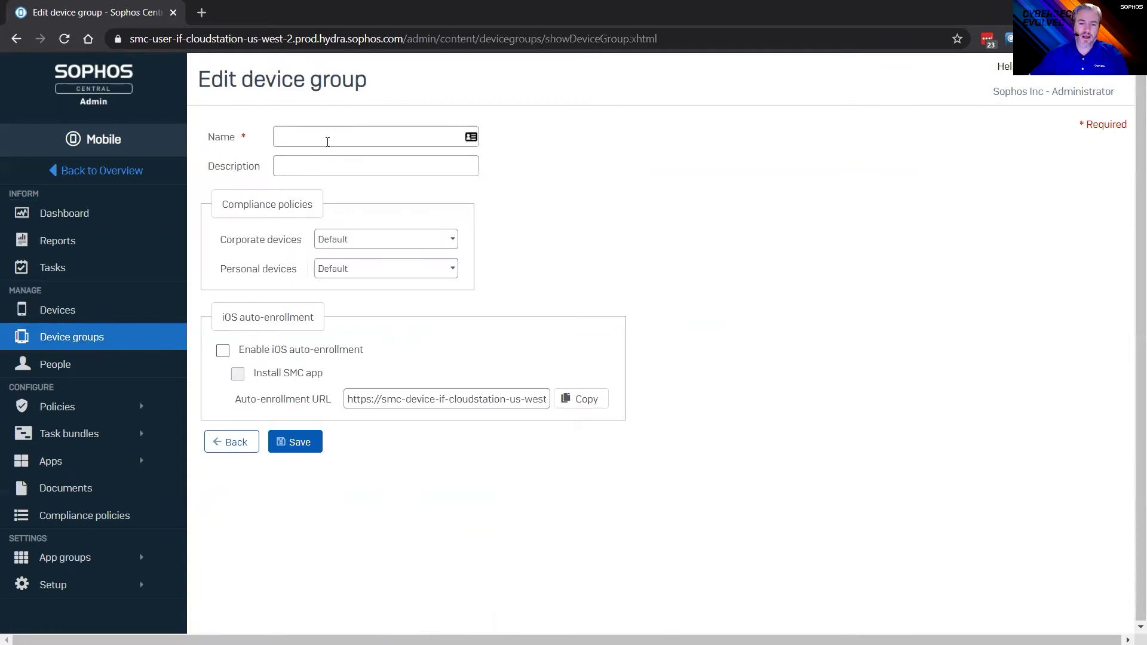
click(324, 138)
text(Marketing)
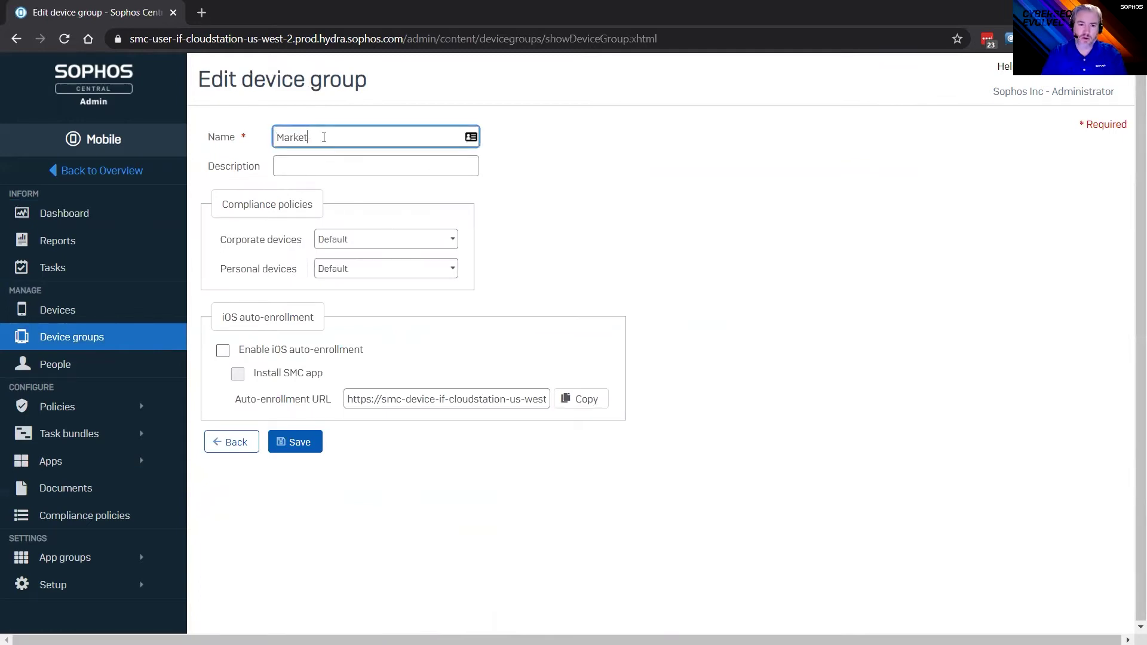
click(362, 243)
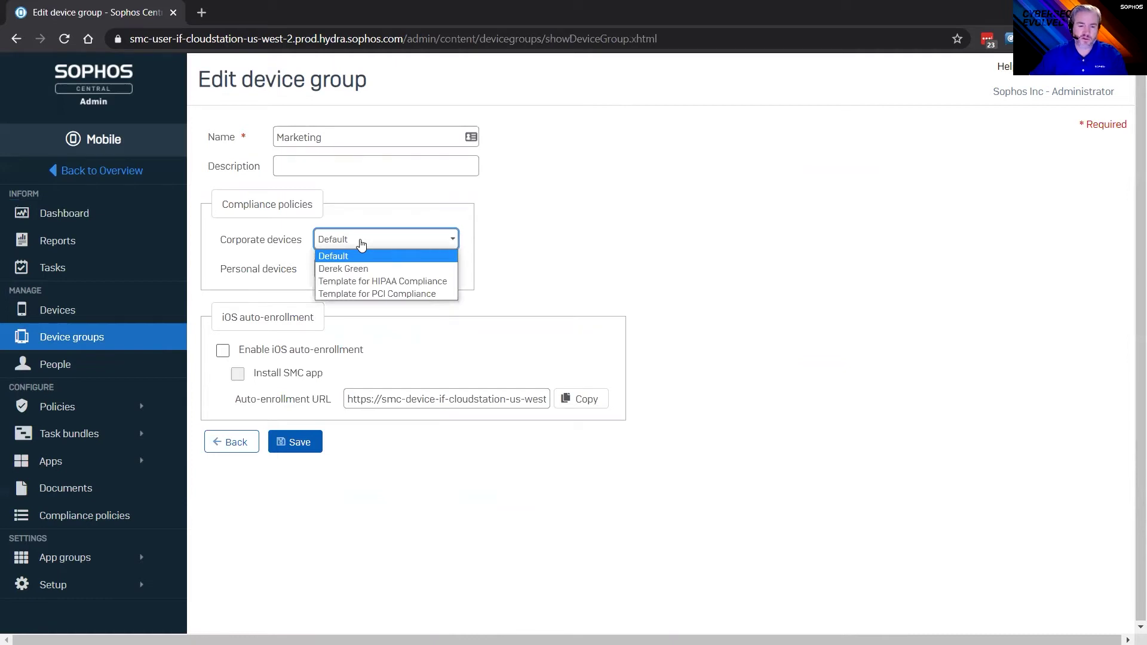
click(583, 249)
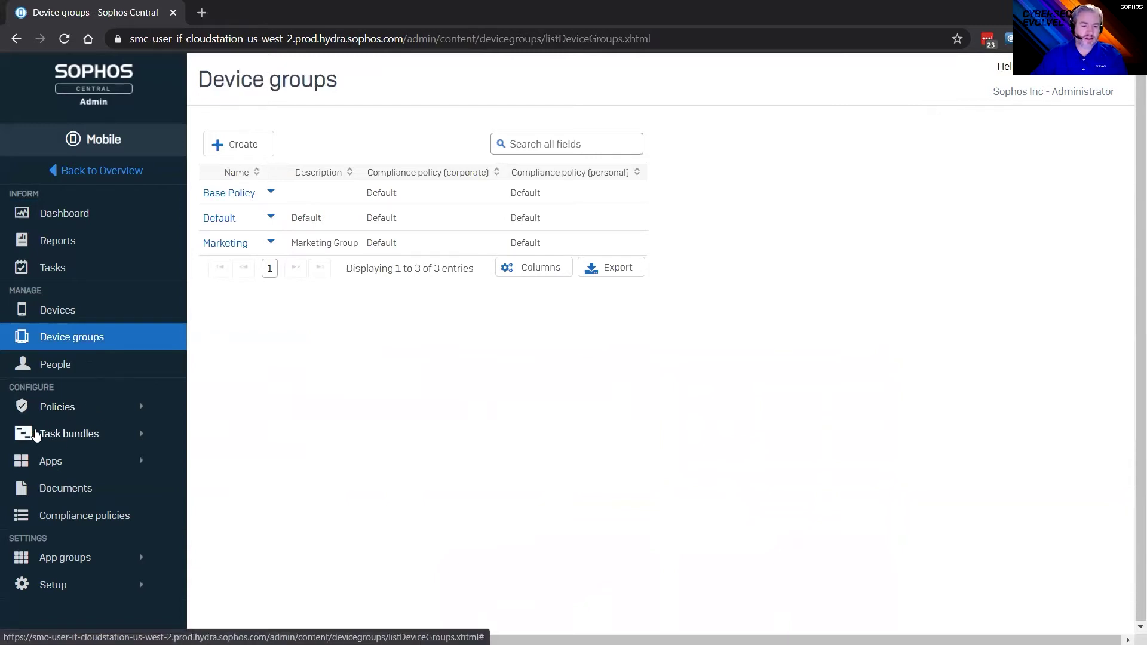
- Expand the Task bundles platforms and the Setup menu, then go to Apple setup
click(62, 438)
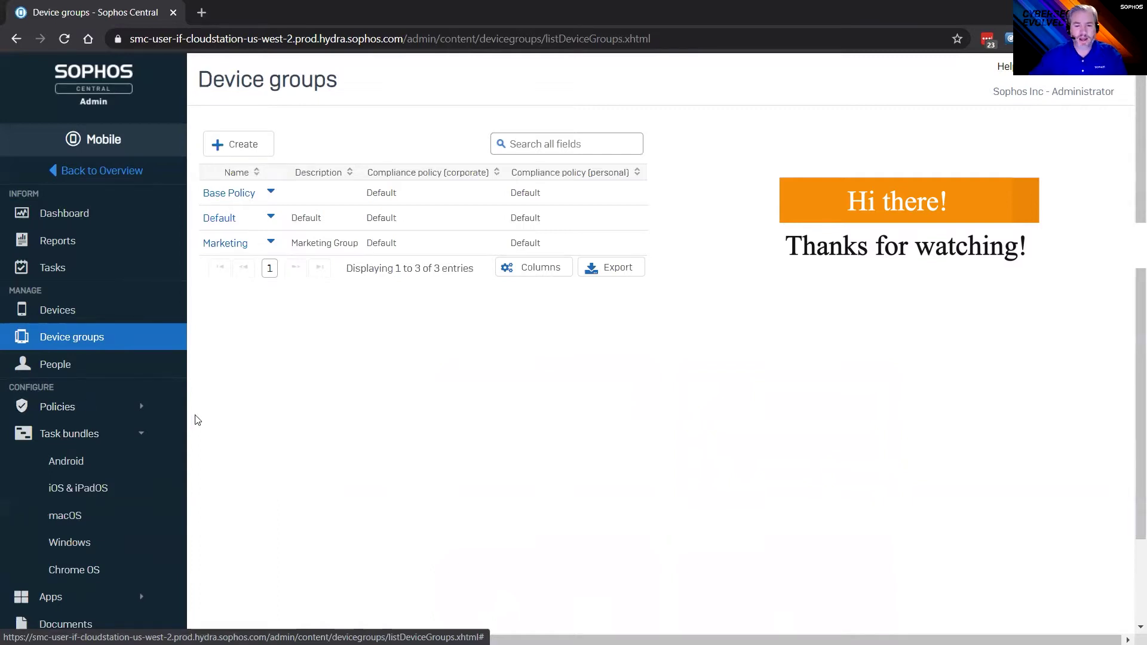
scroll(203, 419, down, 1)
scroll(227, 414, down, 1)
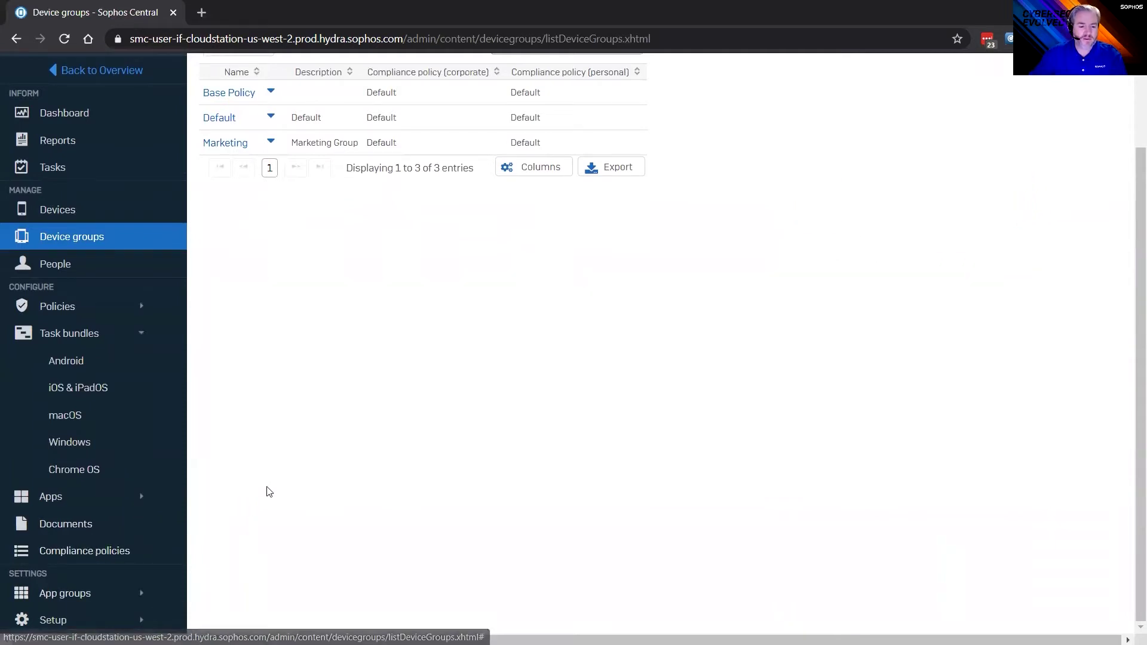
click(24, 617)
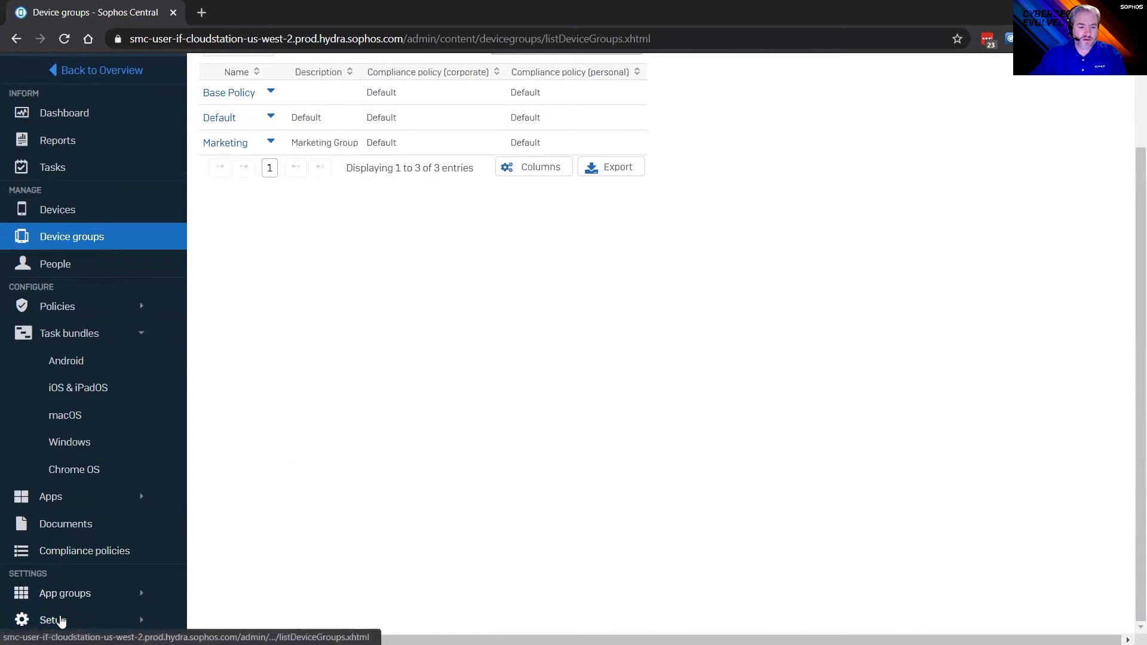
scroll(151, 555, down, 3)
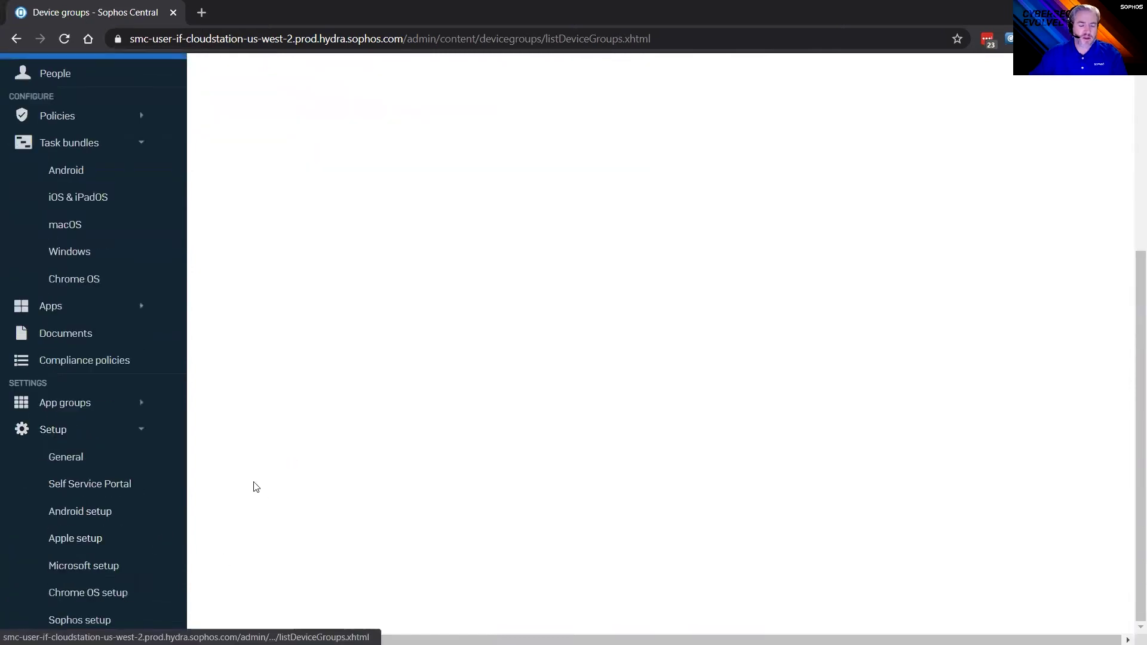
click(70, 539)
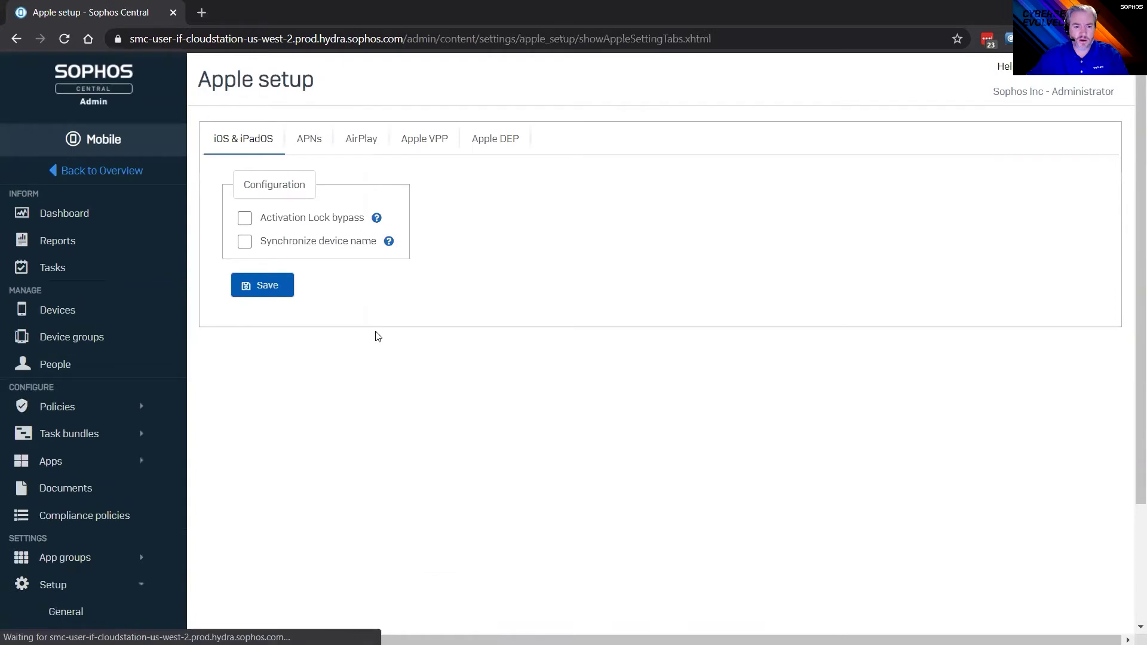
- Review the APNs certificate details under Apple setup, then look over the Android setup page
click(311, 139)
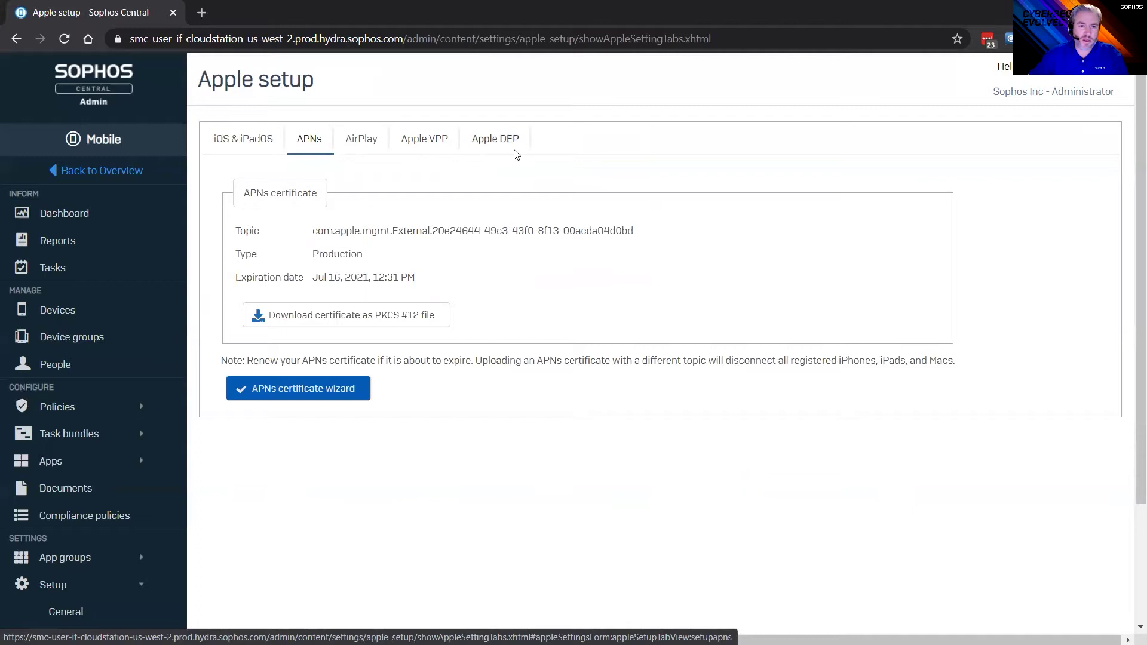
scroll(179, 507, down, 3)
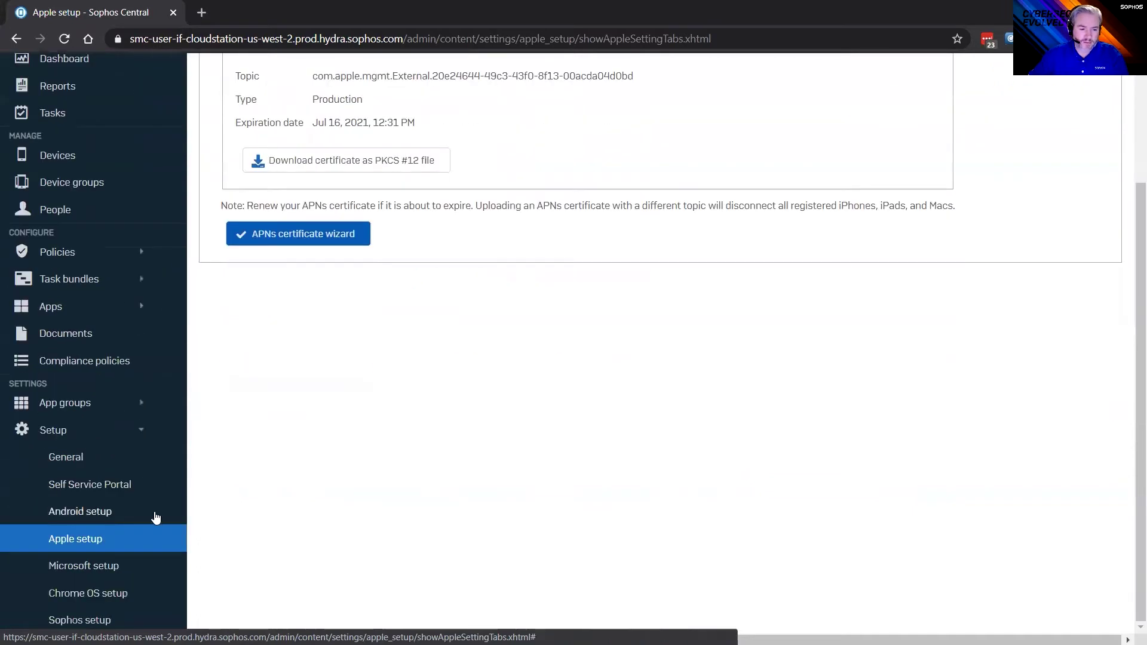
click(103, 517)
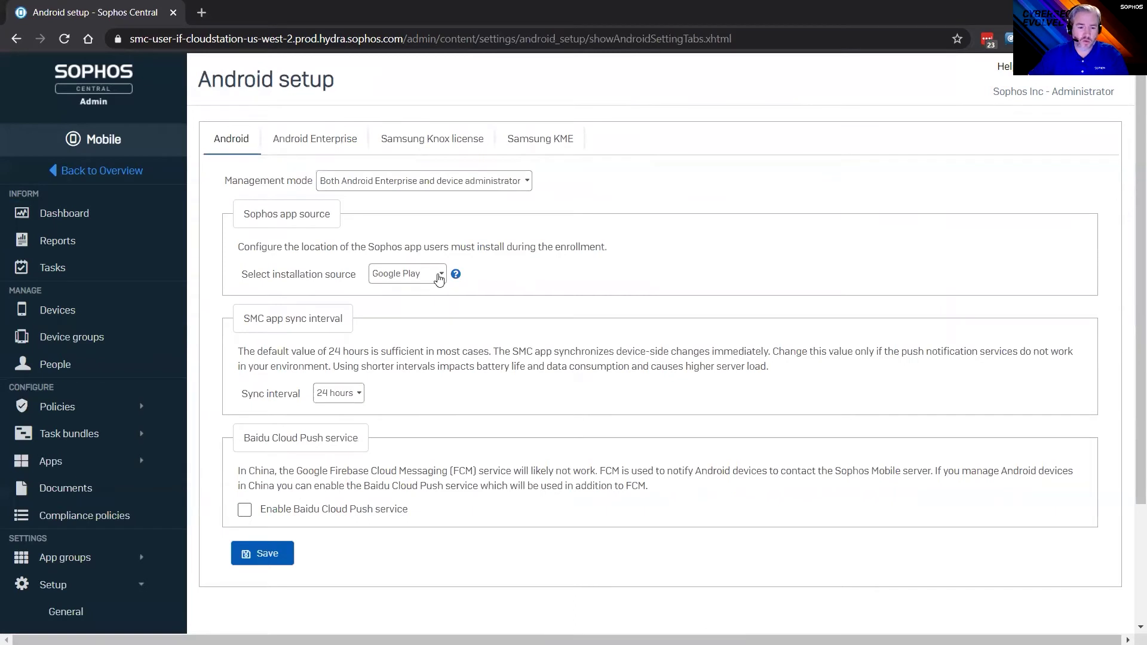
scroll(125, 420, down, 3)
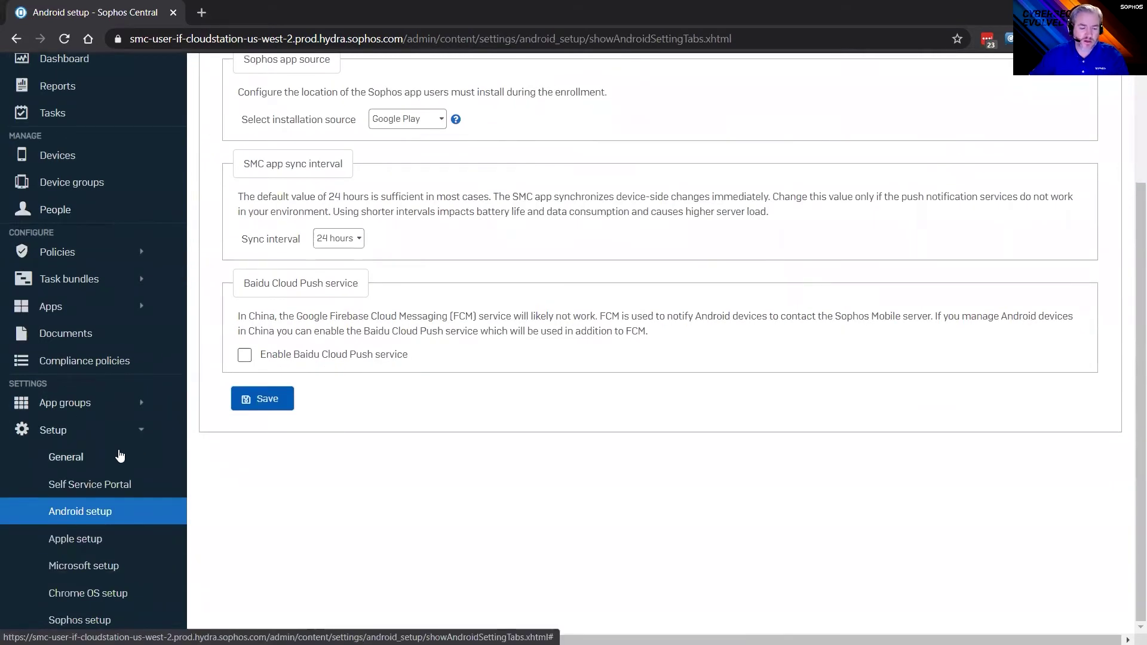
scroll(119, 456, up, 3)
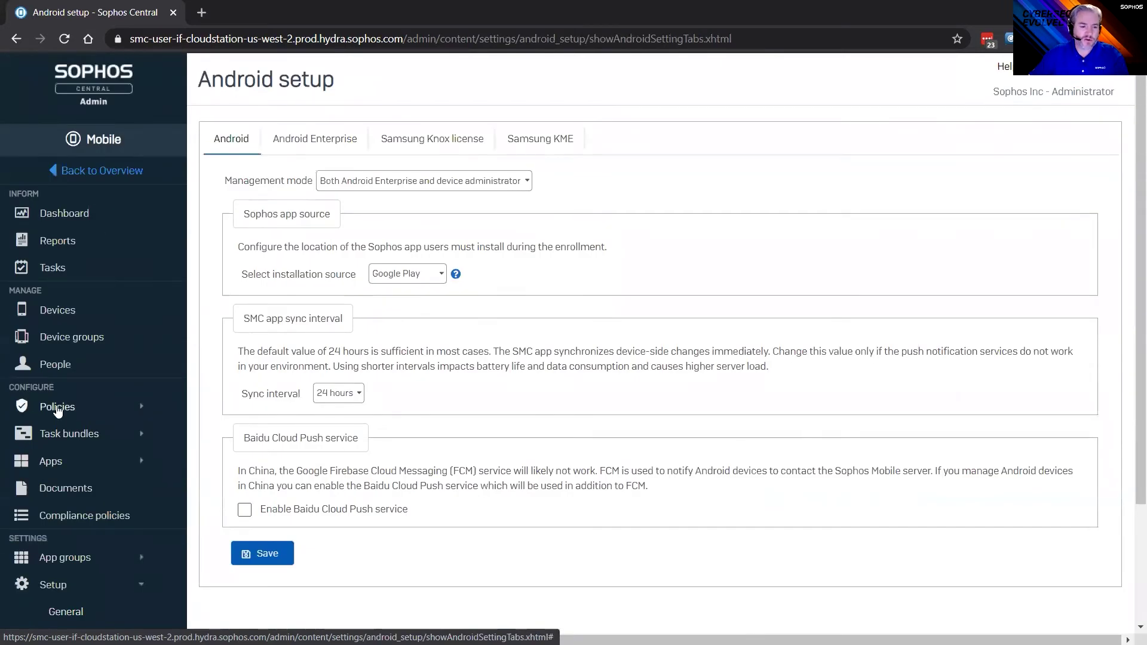
click(57, 408)
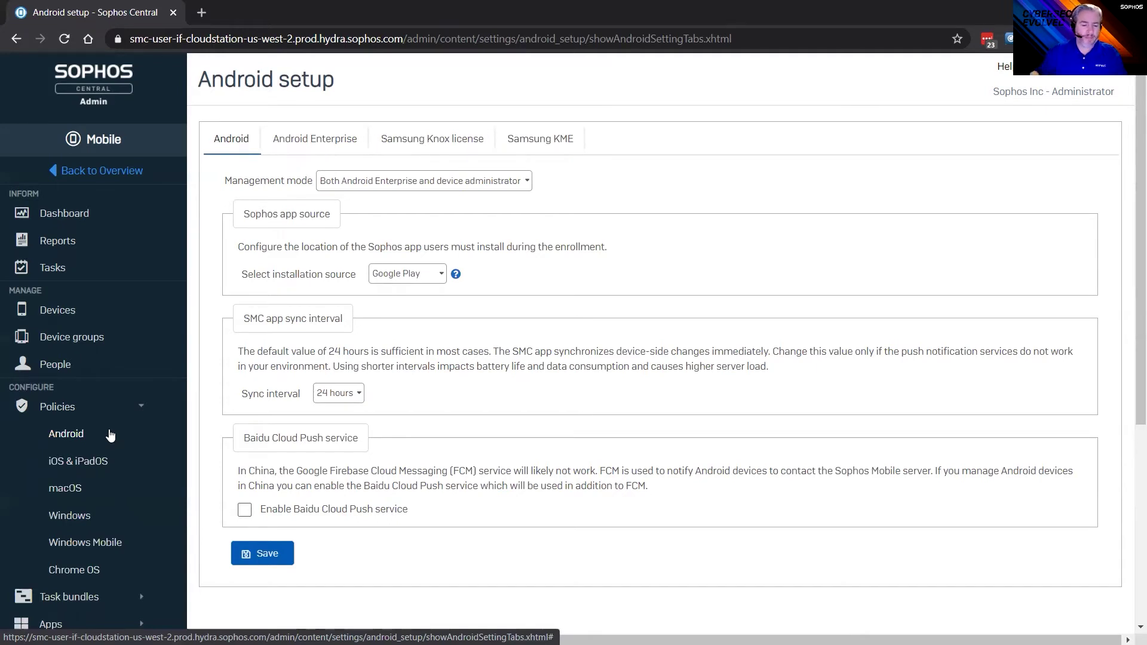
- Create a new iOS & iPadOS device policy named Test
click(69, 459)
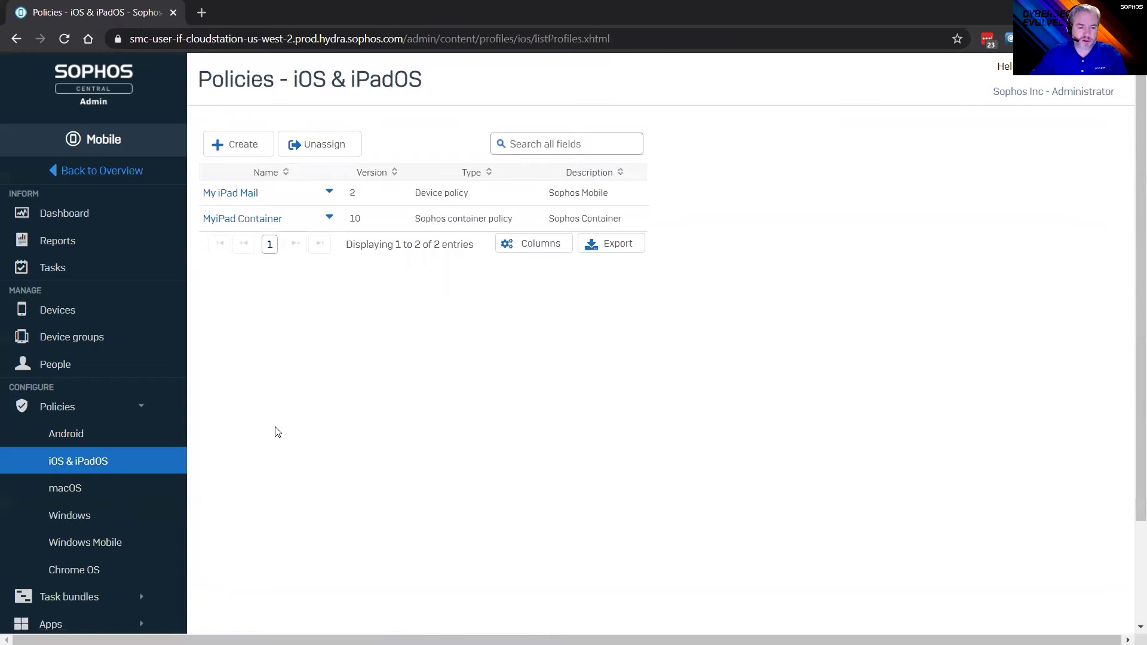
click(232, 149)
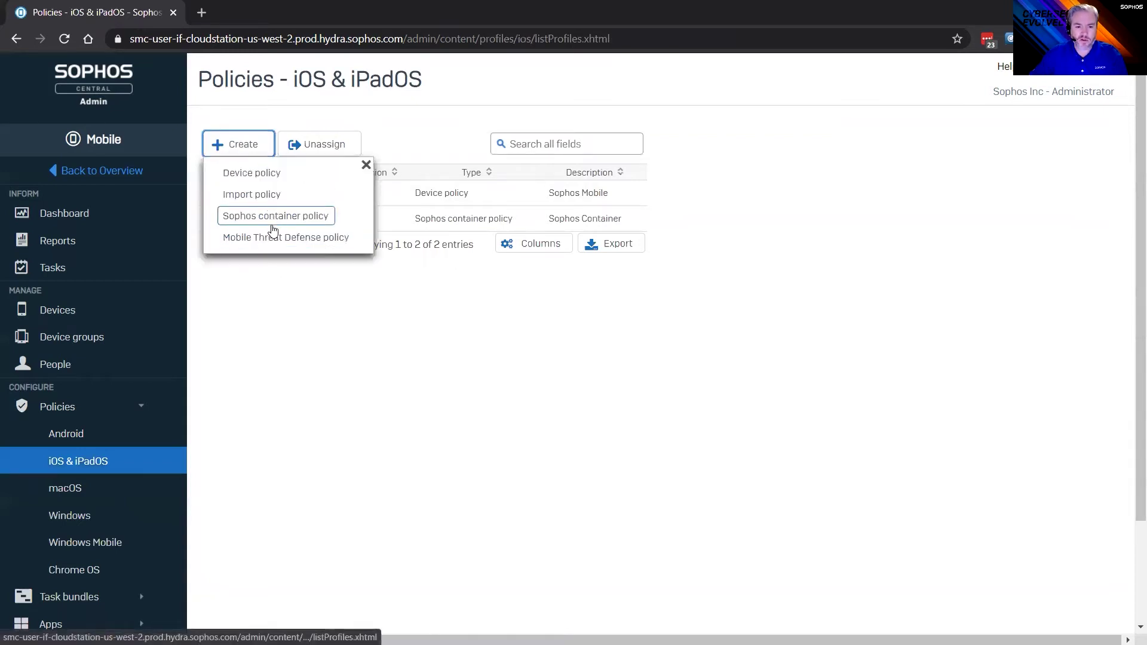
click(252, 172)
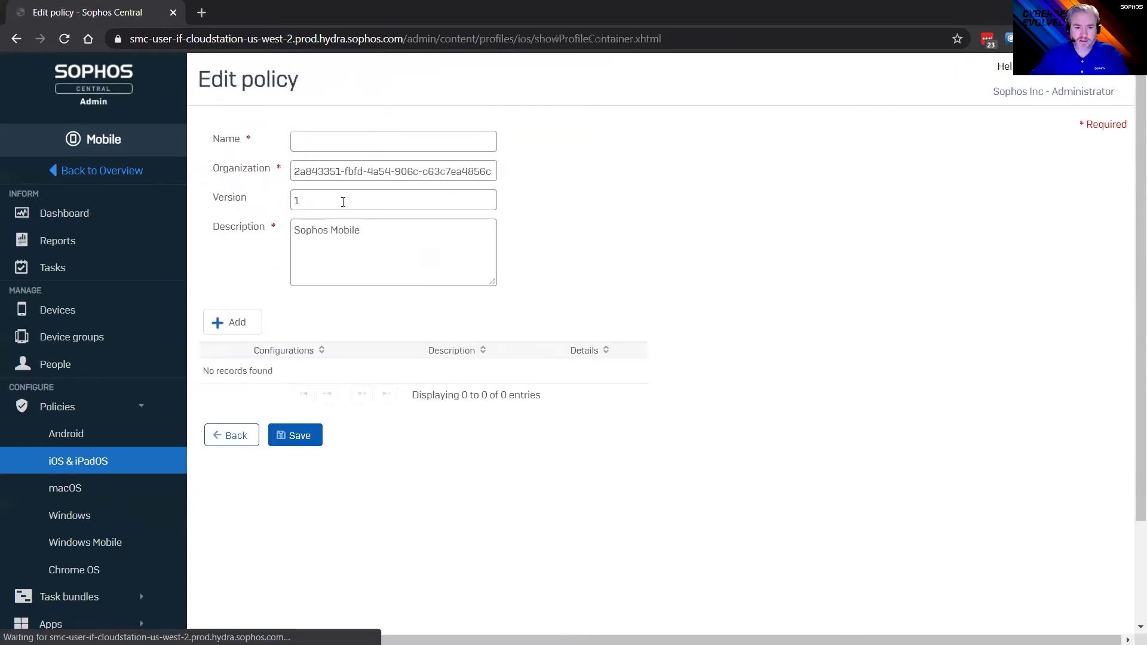
click(327, 138)
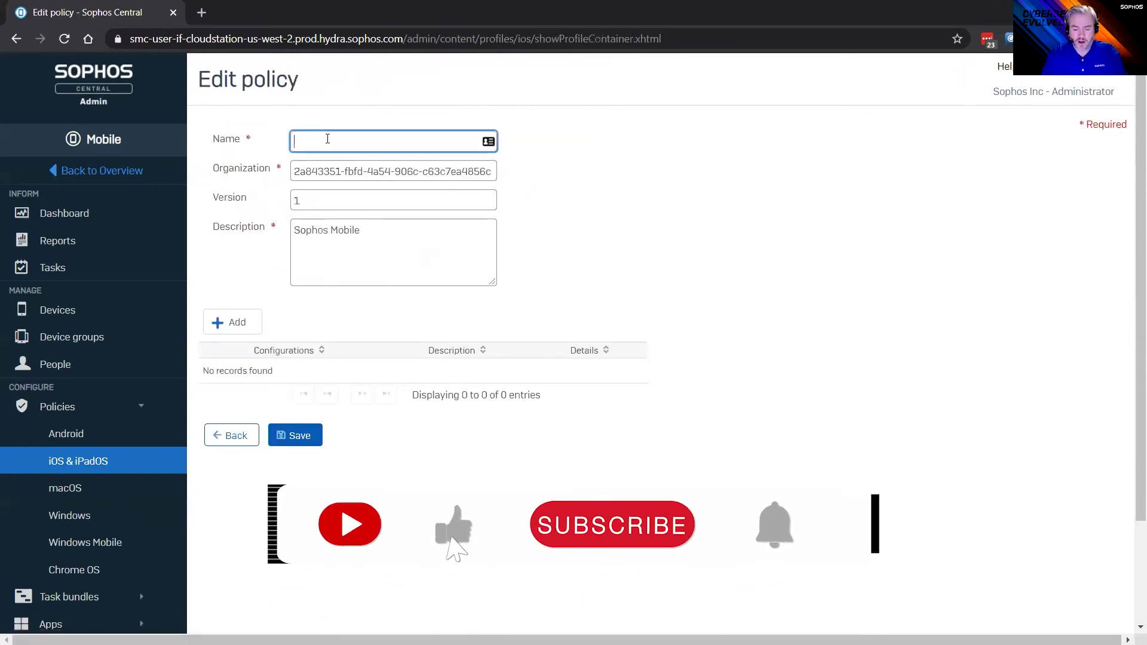
text(Test)
- Browse the policy's addable configurations, viewing Password settings and then Restrictions
click(236, 322)
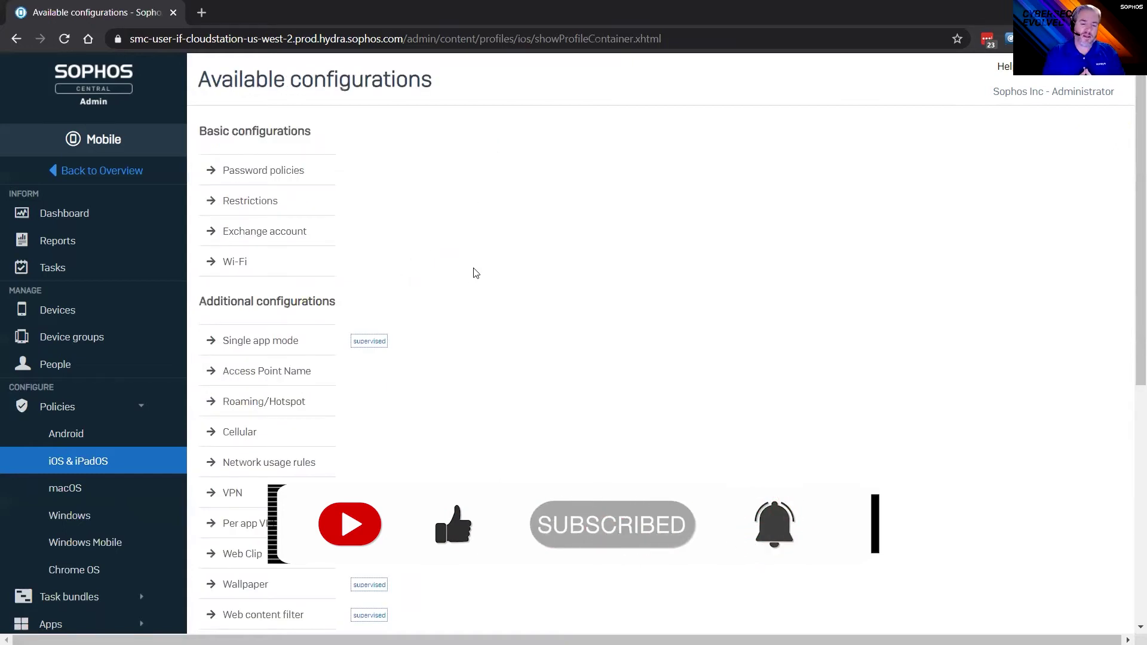
click(251, 174)
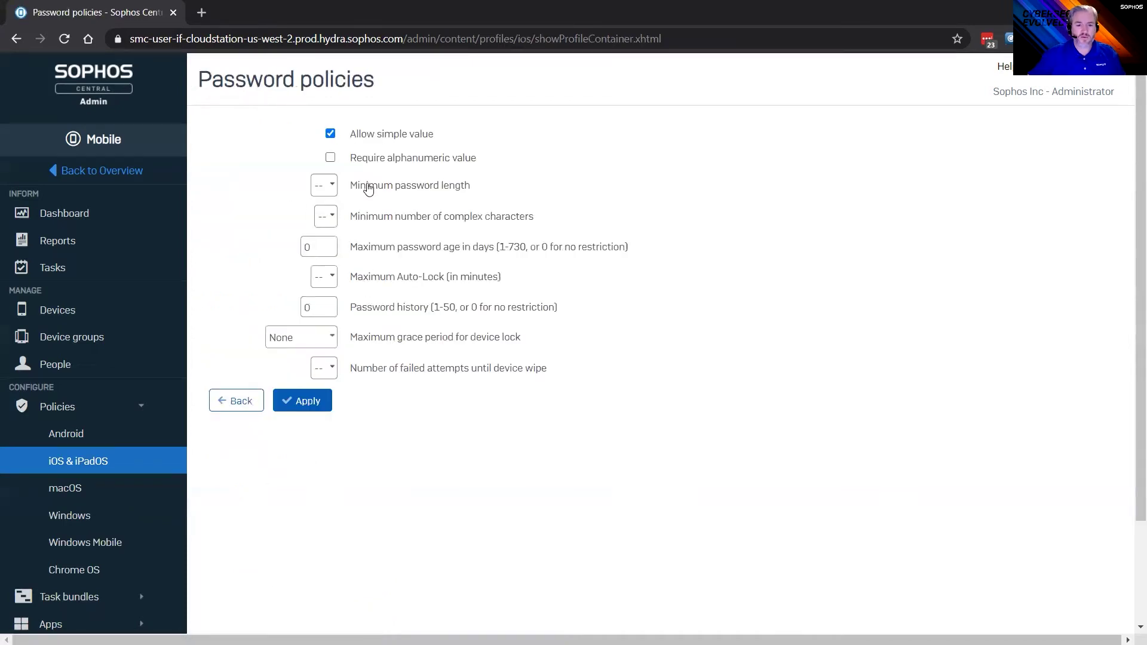
click(239, 405)
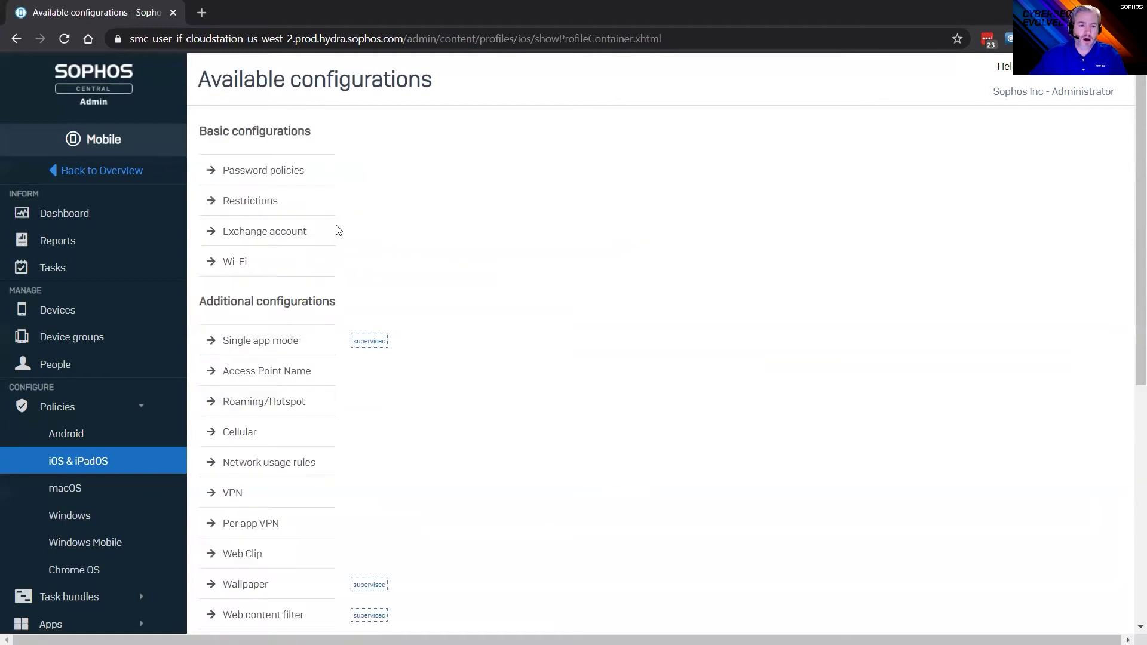
click(226, 201)
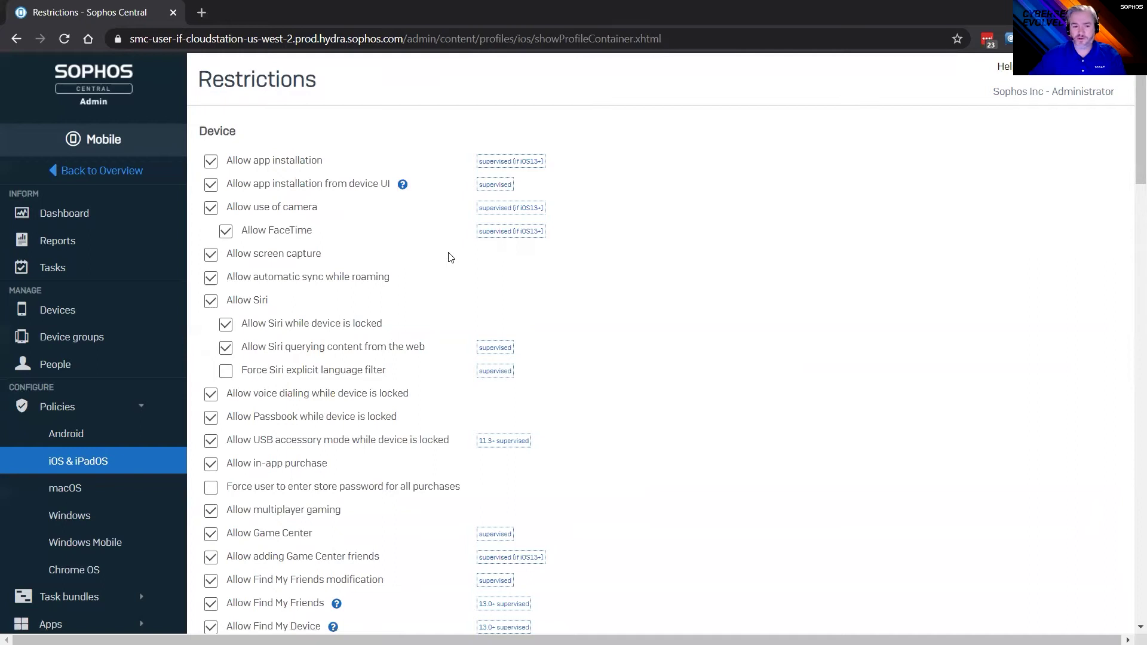
scroll(451, 261, down, 2)
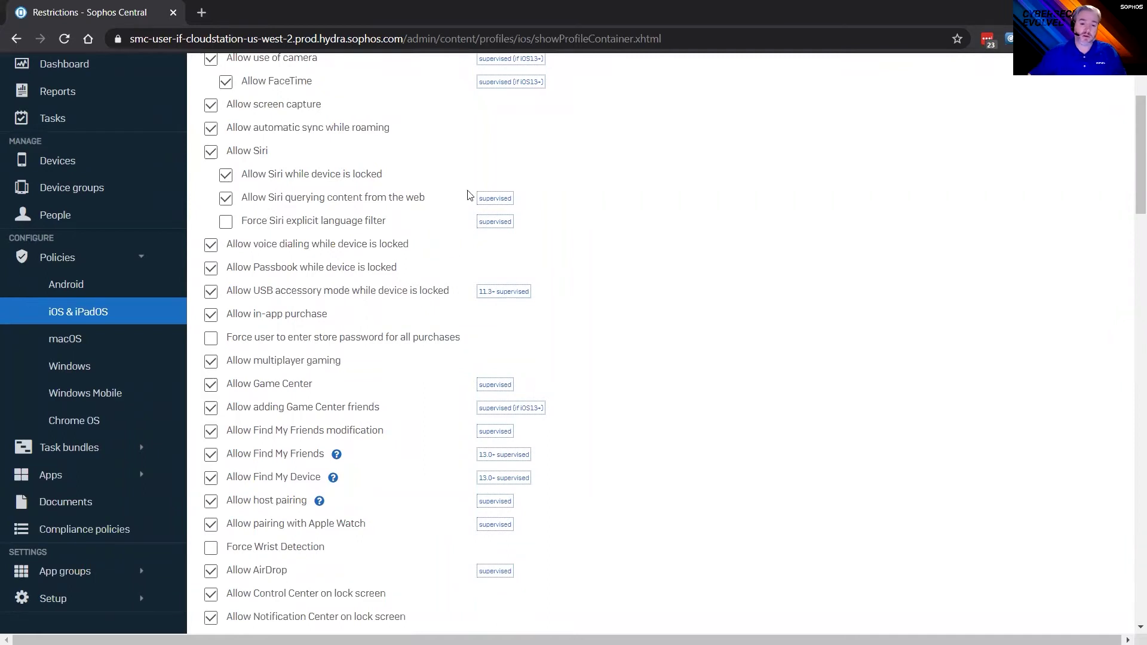
scroll(469, 198, down, 9)
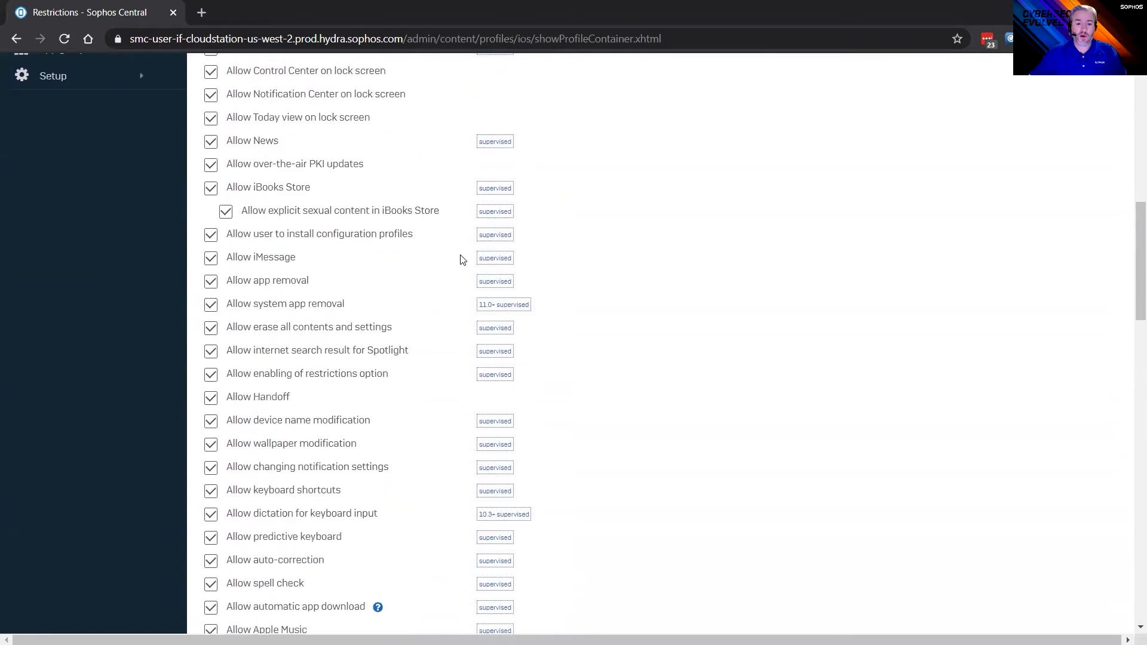
scroll(460, 259, down, 9)
scroll(427, 359, down, 4)
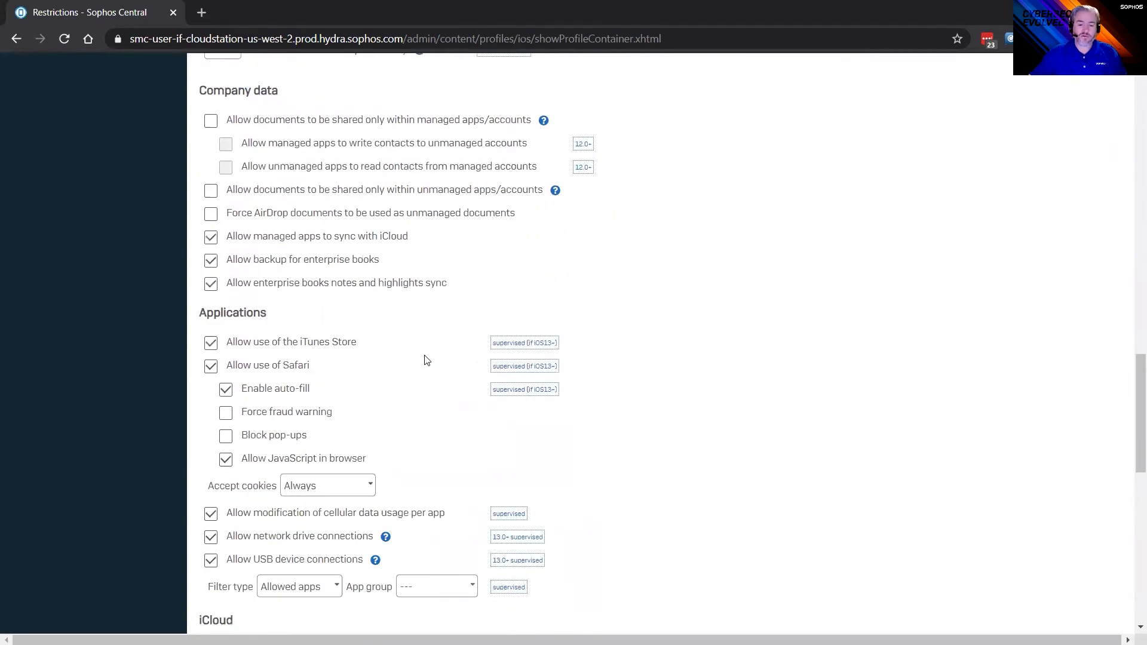
scroll(426, 359, down, 5)
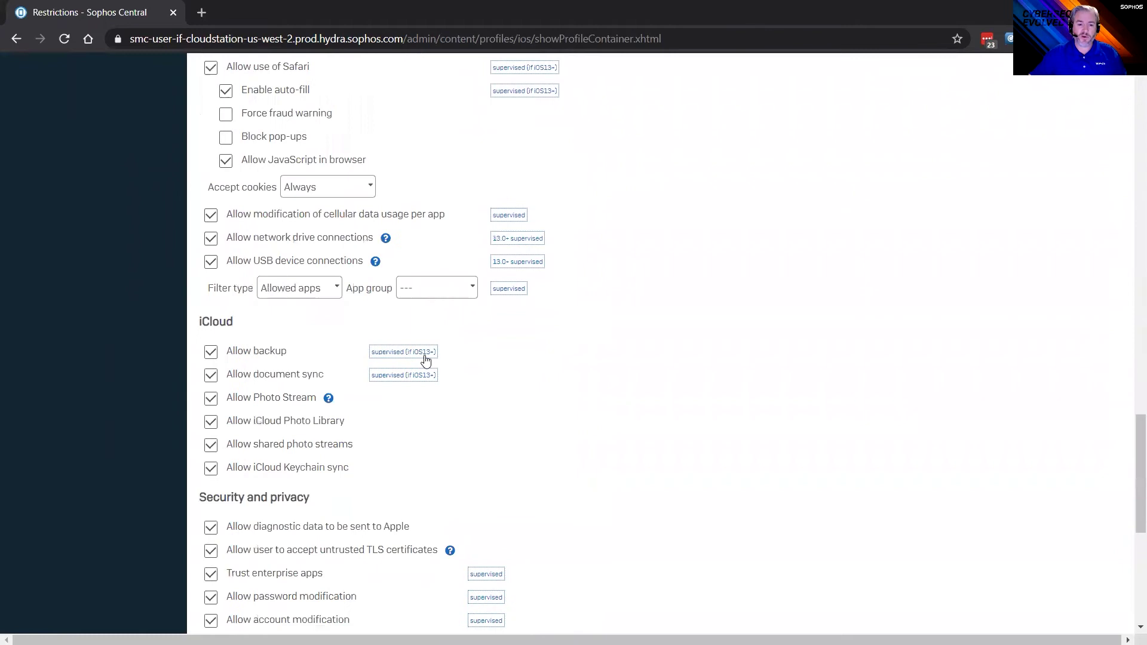
scroll(425, 359, down, 4)
scroll(426, 359, down, 4)
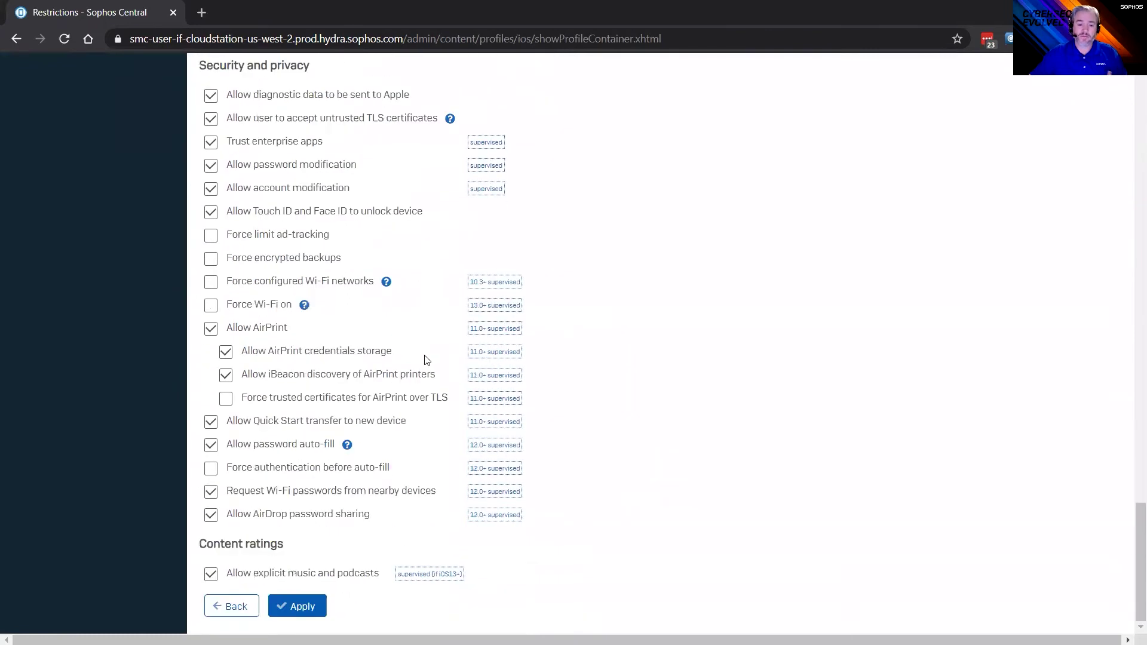
click(222, 606)
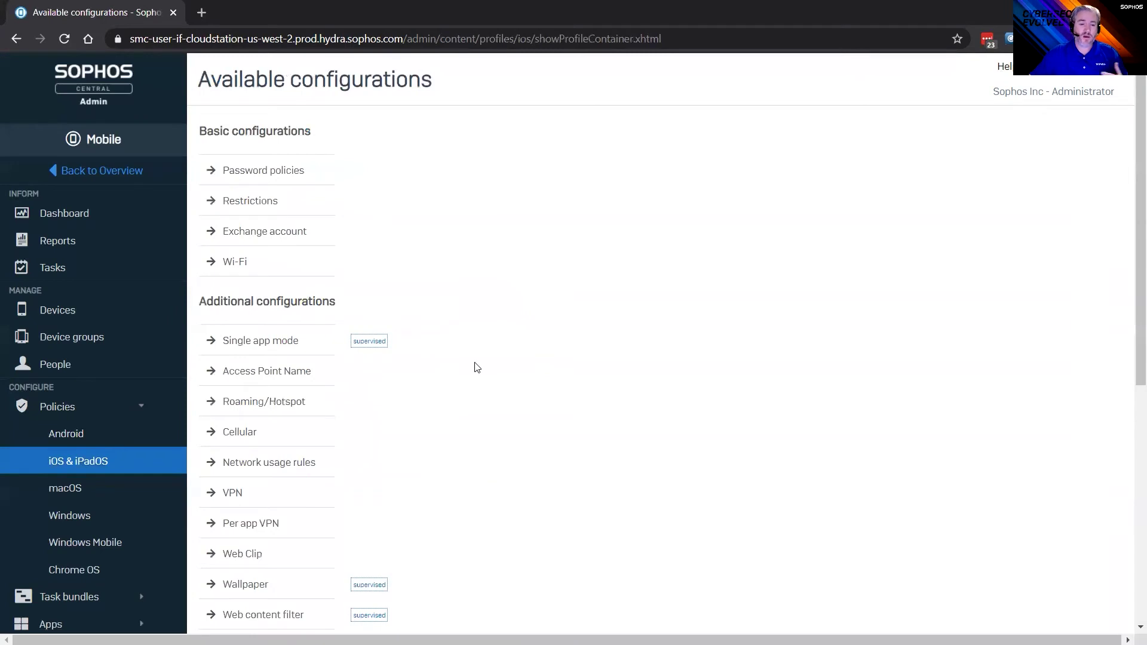
click(264, 231)
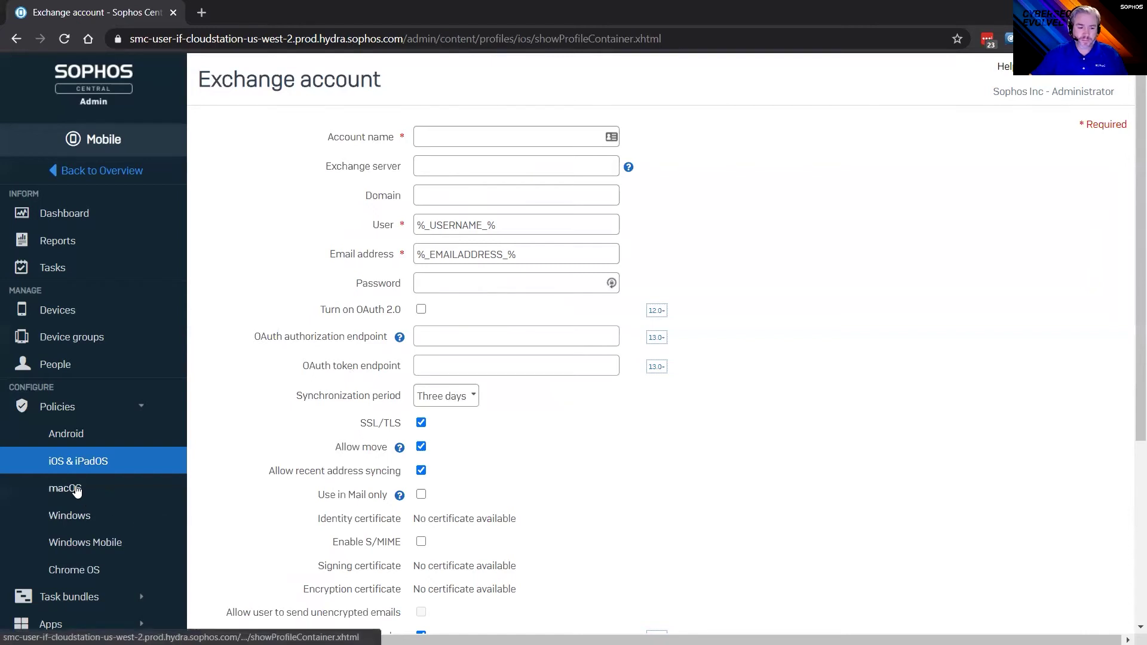
scroll(76, 488, down, 4)
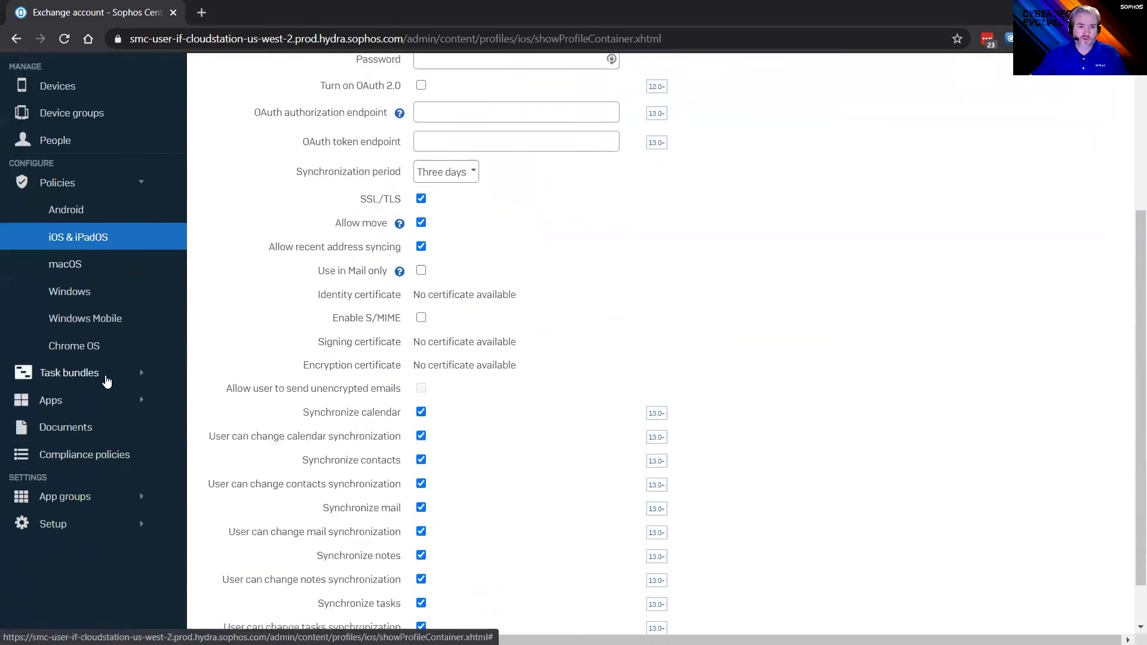
scroll(174, 285, up, 4)
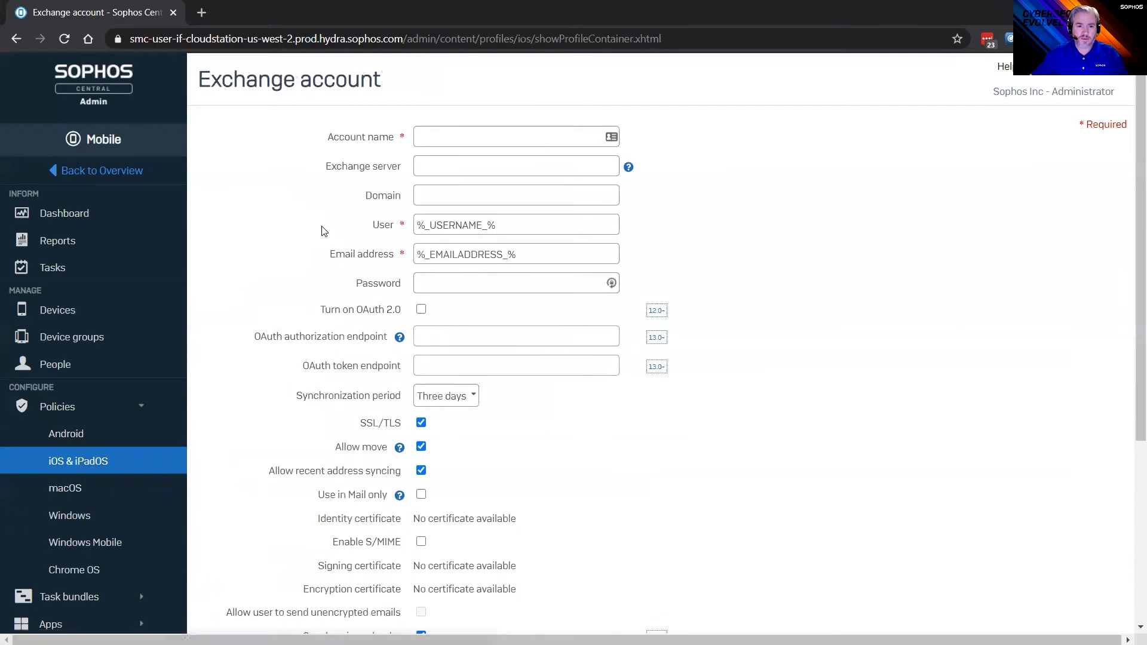
scroll(267, 435, down, 5)
click(239, 605)
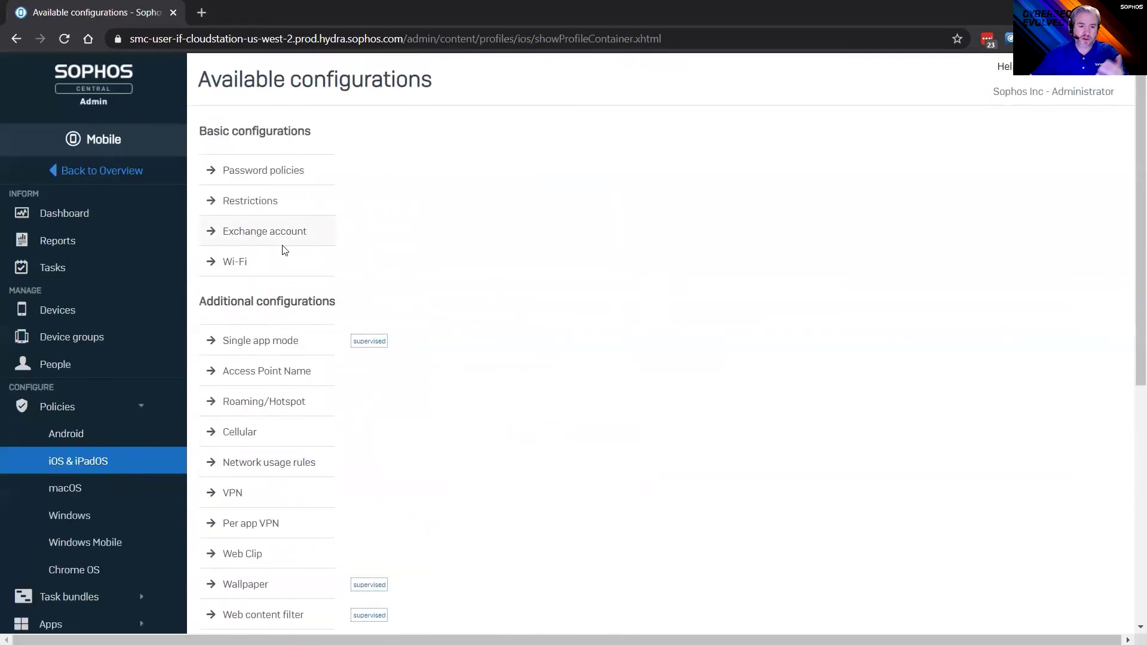
scroll(285, 435, down, 3)
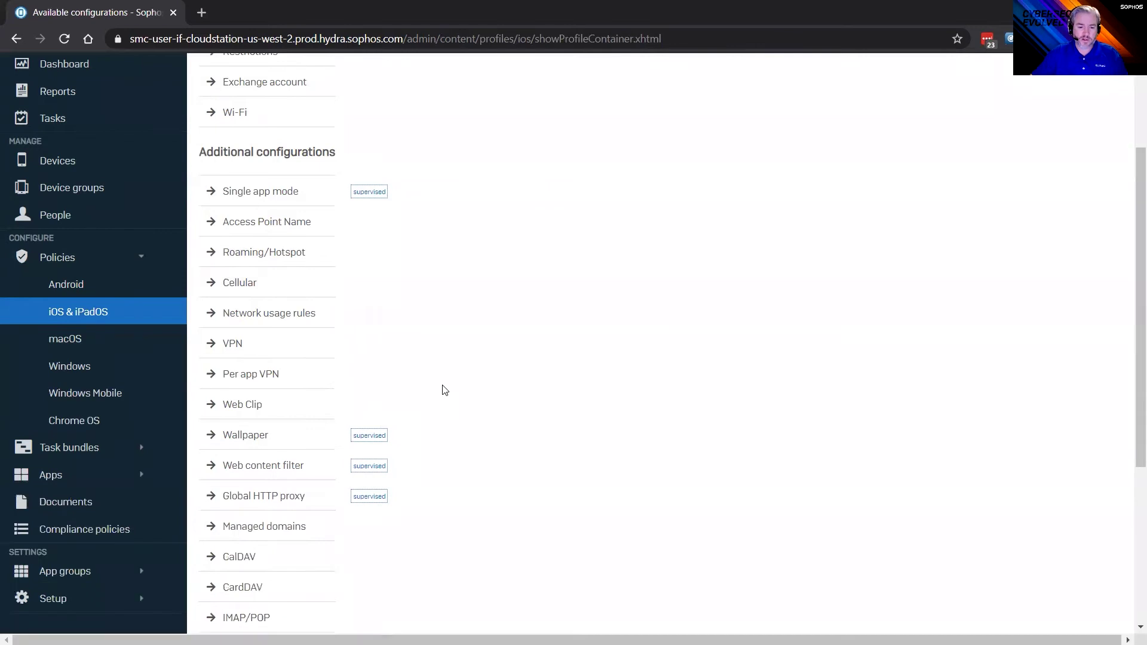
click(67, 449)
- Start a new iOS & iPadOS task bundle and view the task types without adding any
click(72, 503)
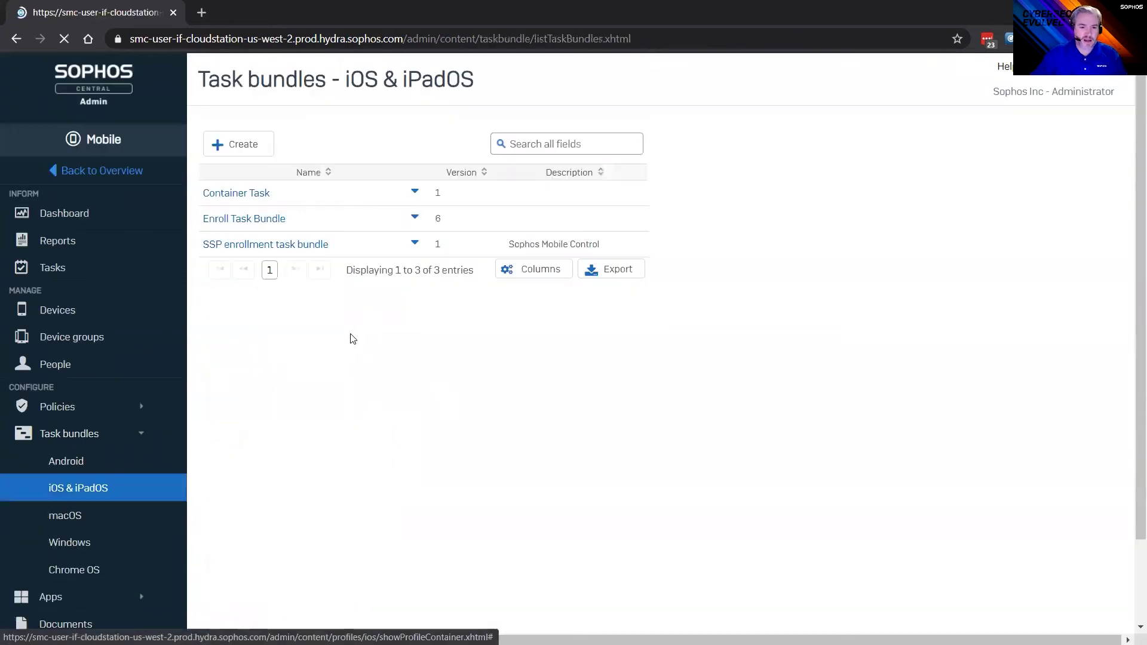
click(251, 145)
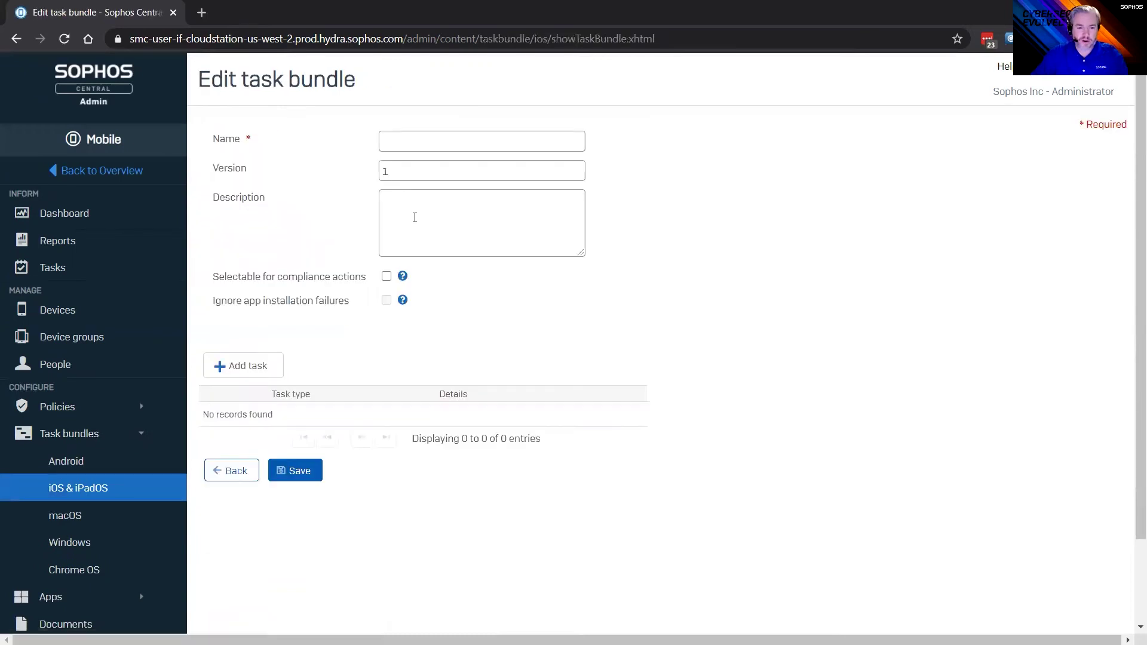
click(251, 368)
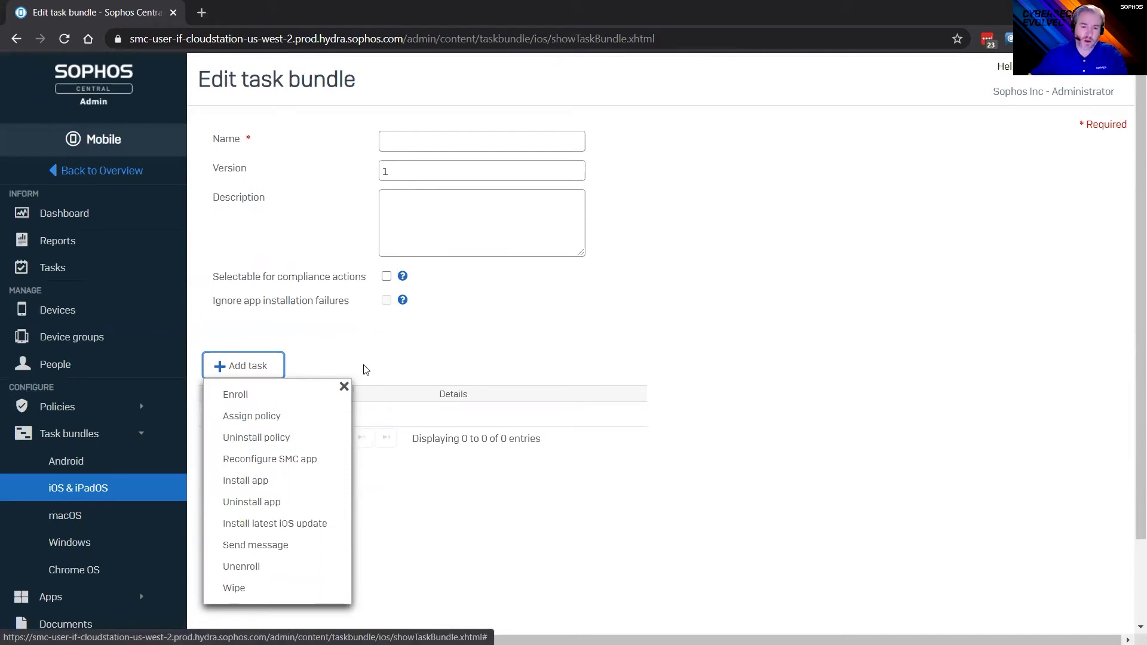
click(379, 327)
scroll(84, 522, down, 2)
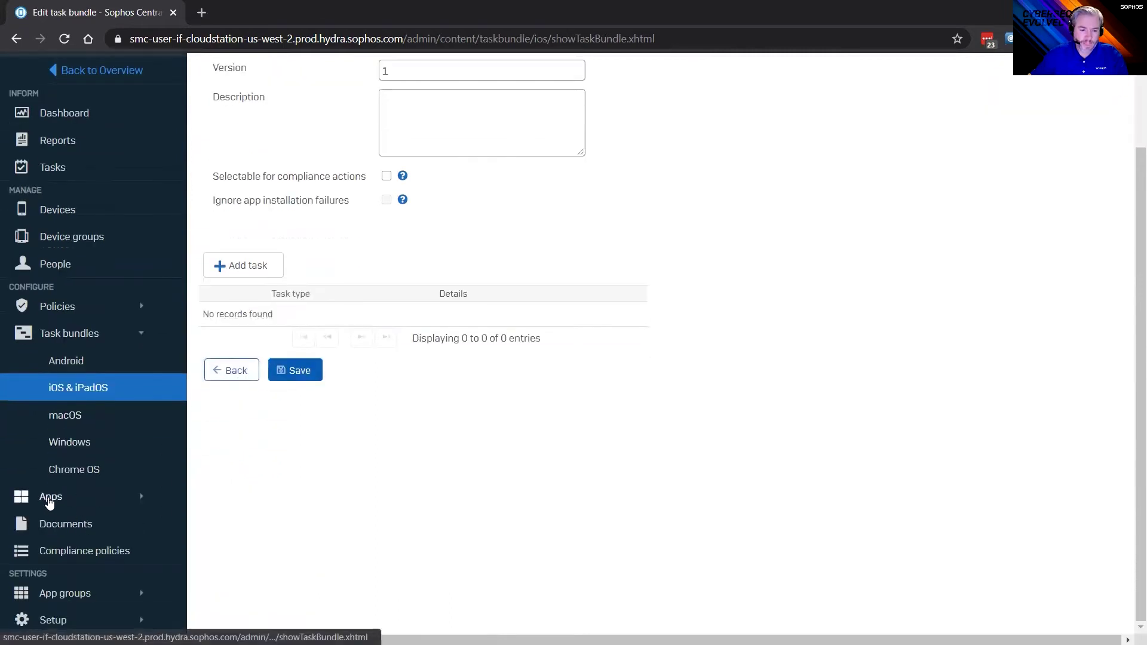
click(48, 497)
scroll(77, 528, down, 2)
- Review the iOS & iPadOS apps list and its Add app choices, then go to Compliance policies
click(77, 416)
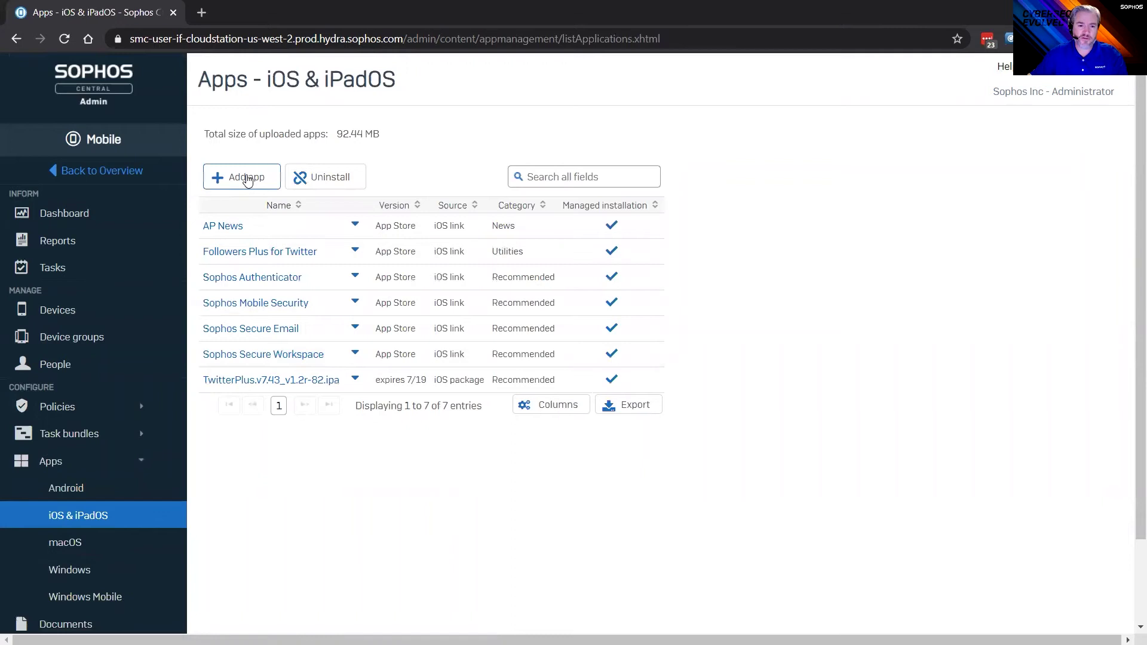
click(248, 179)
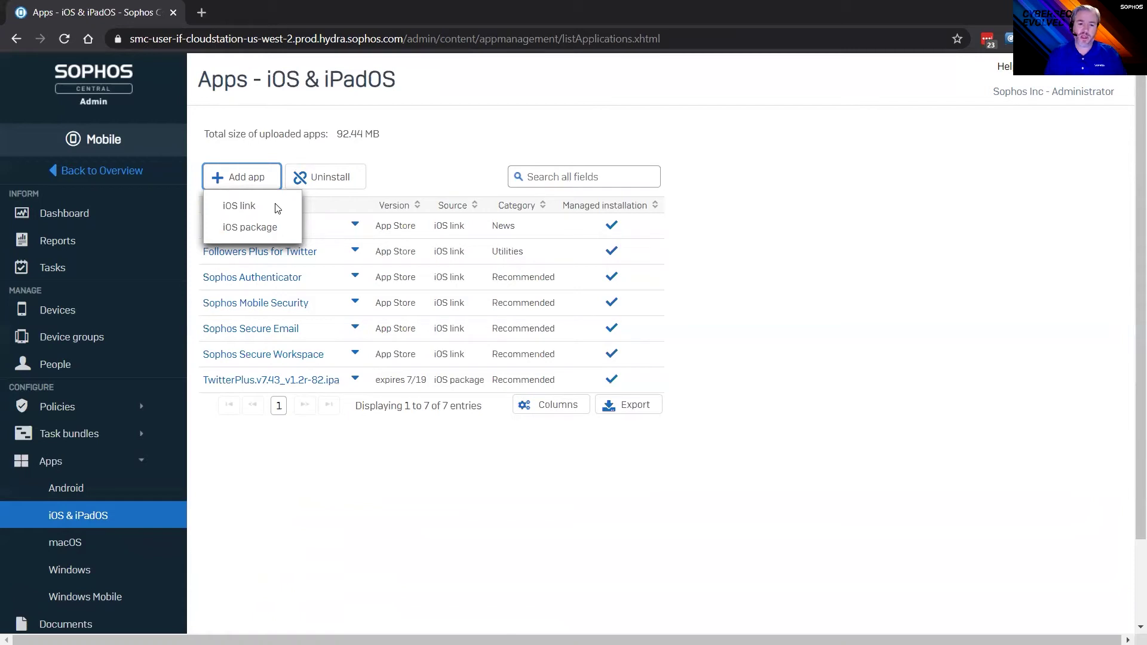
click(285, 483)
scroll(282, 484, down, 2)
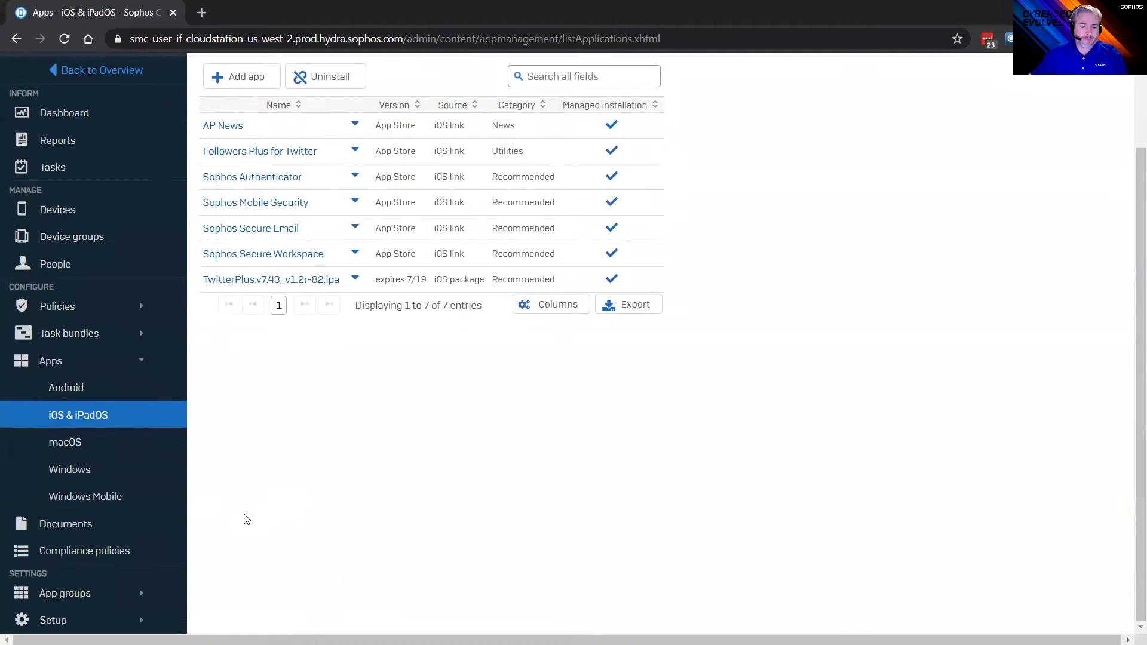
click(78, 554)
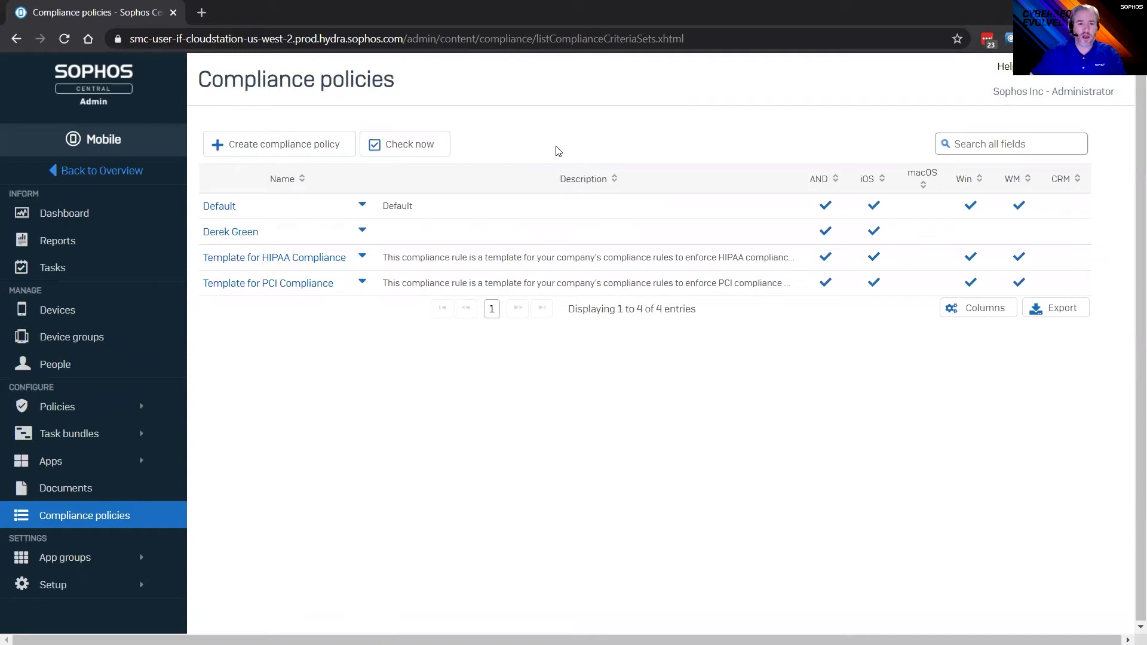
- Open the Default compliance policy and scroll through its iOS & iPadOS rules table
click(259, 143)
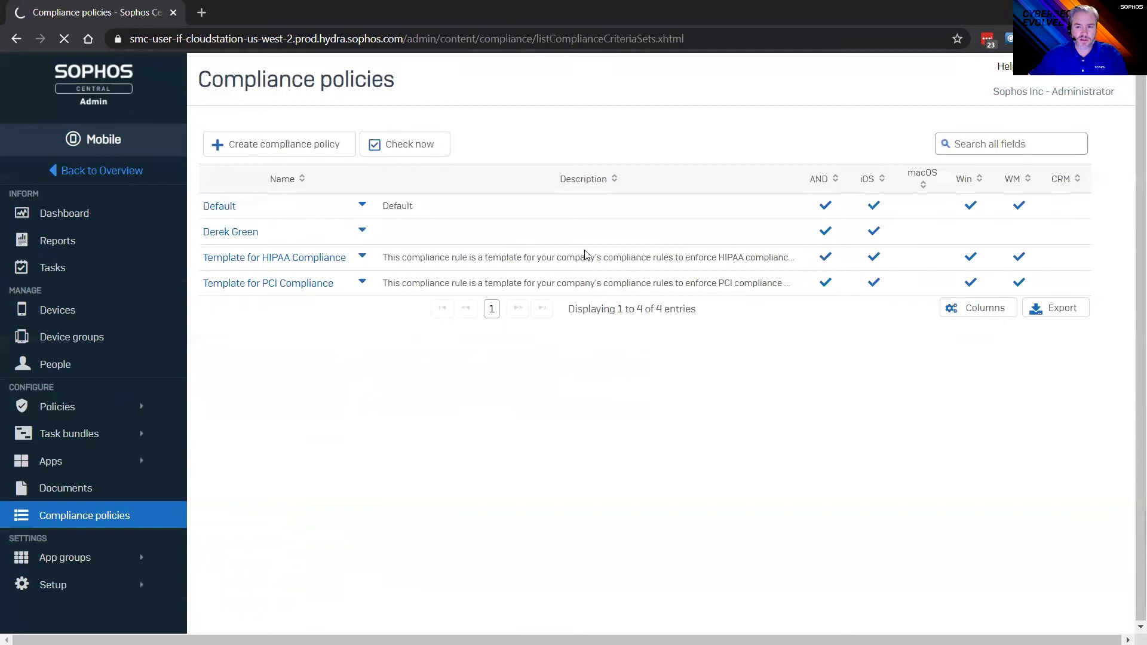
scroll(641, 221, down, 2)
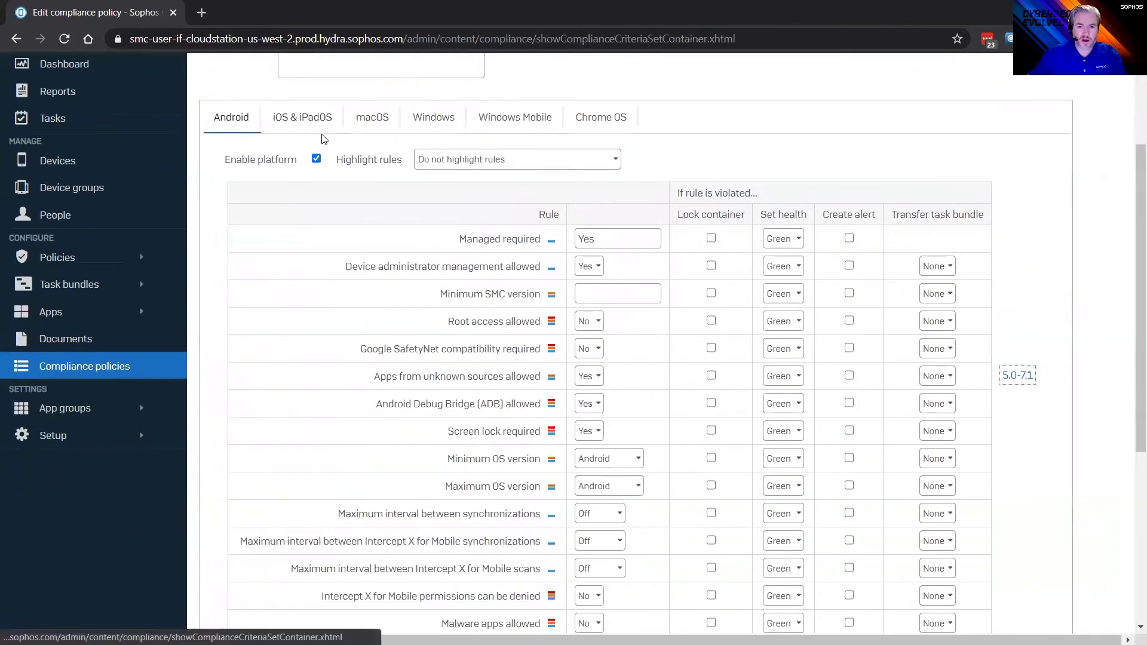
click(291, 116)
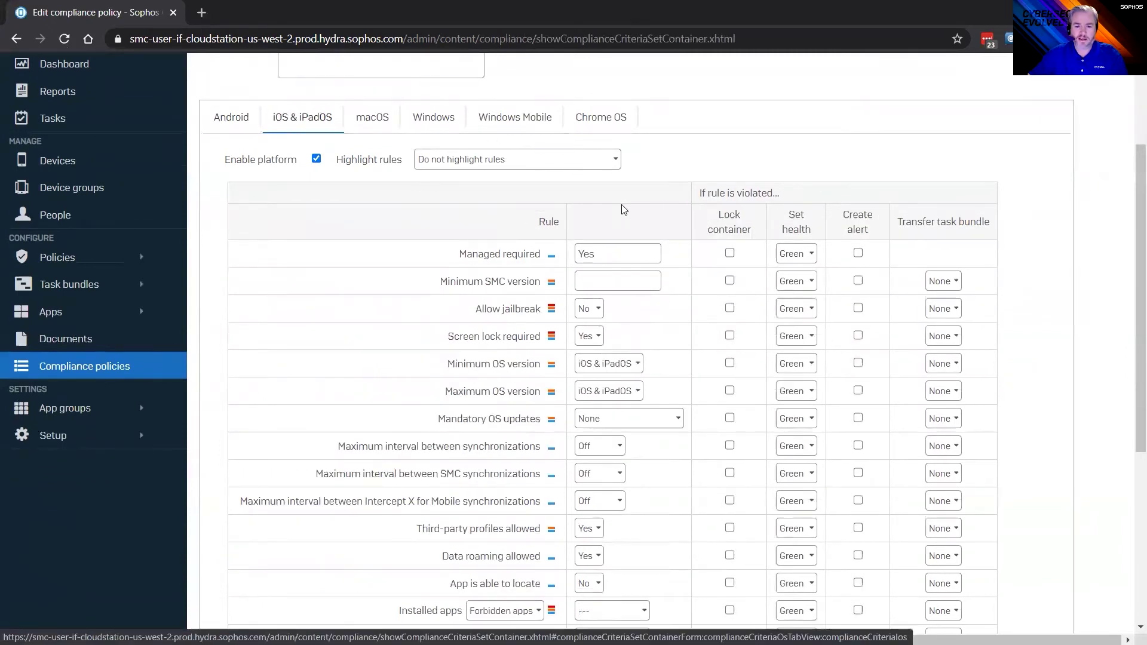
scroll(622, 209, down, 1)
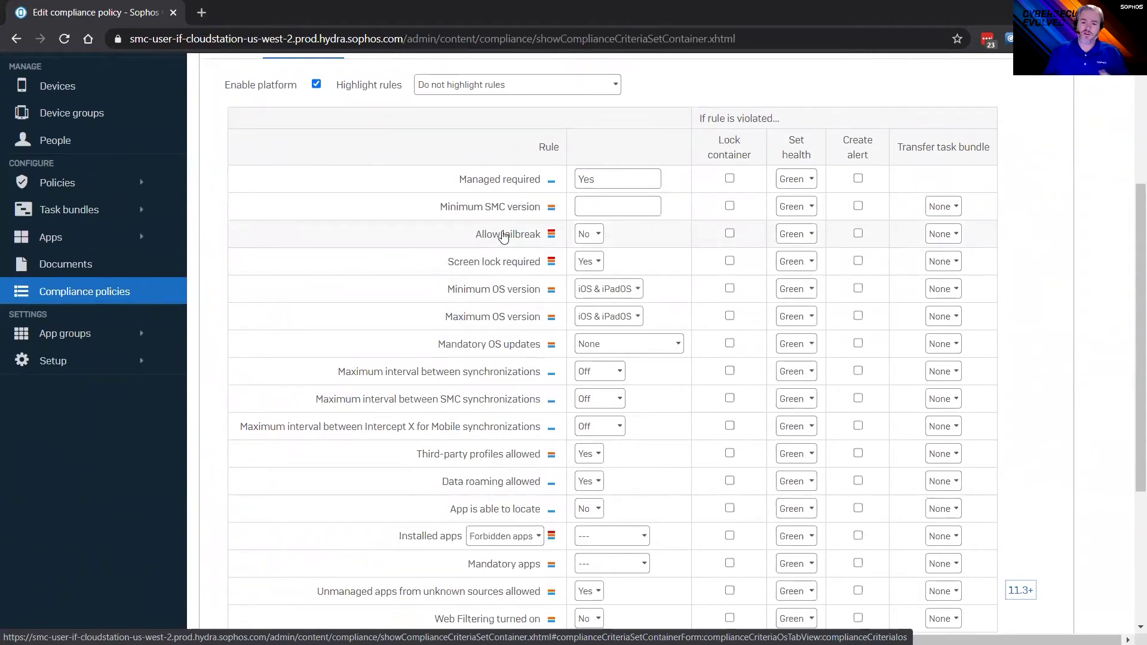
scroll(526, 418, down, 2)
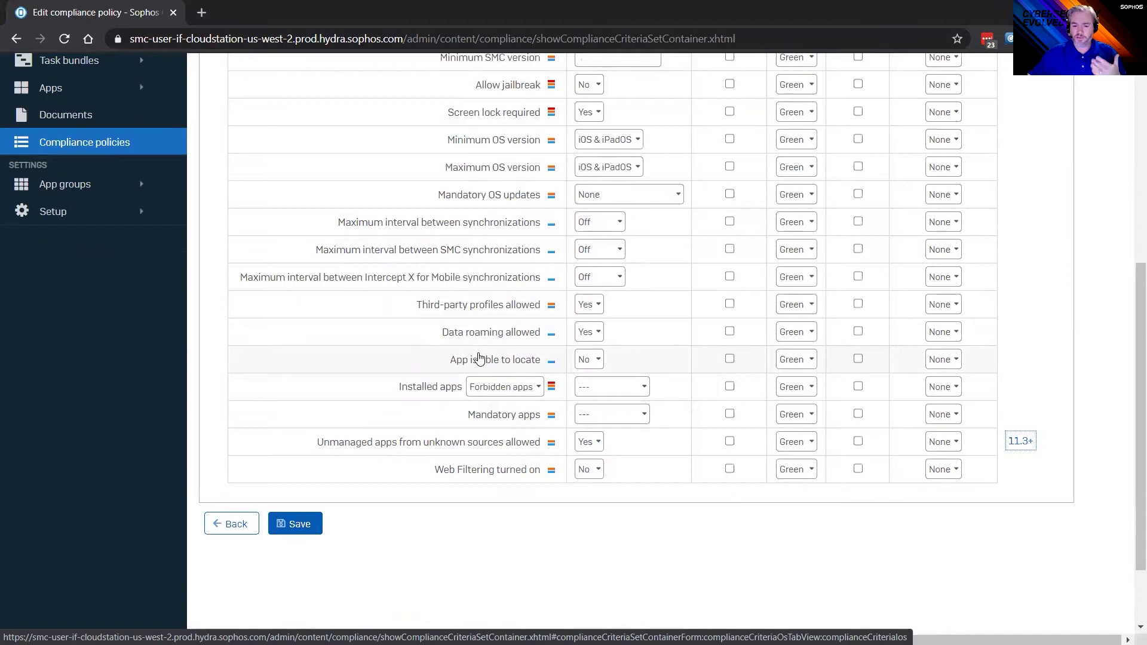
scroll(479, 357, up, 3)
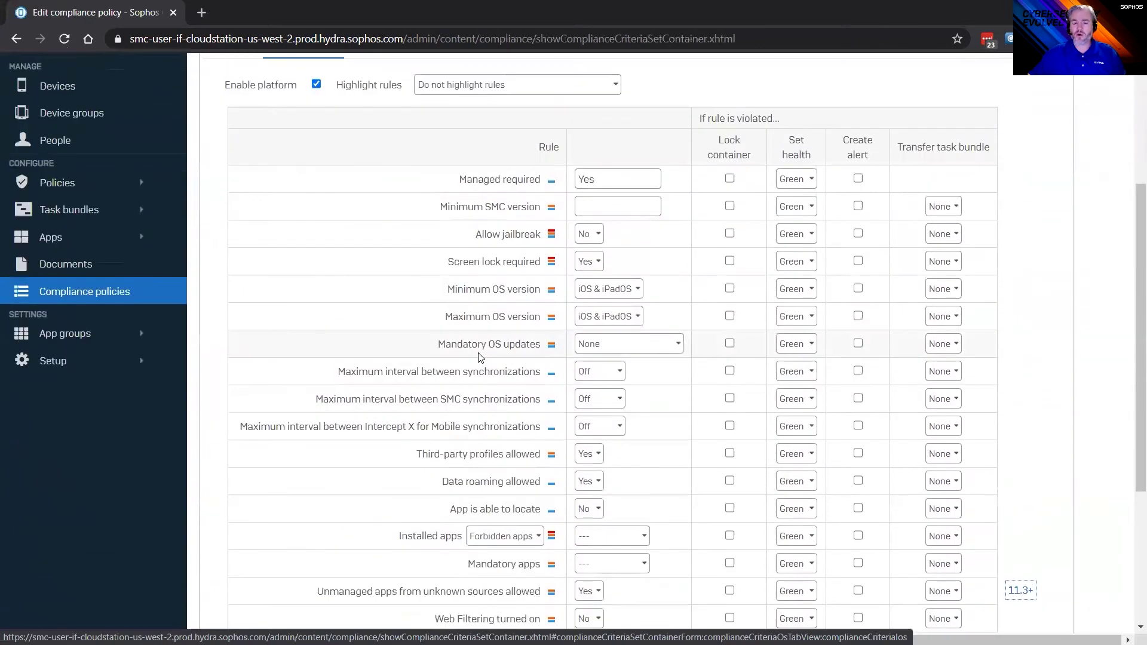
scroll(479, 357, up, 1)
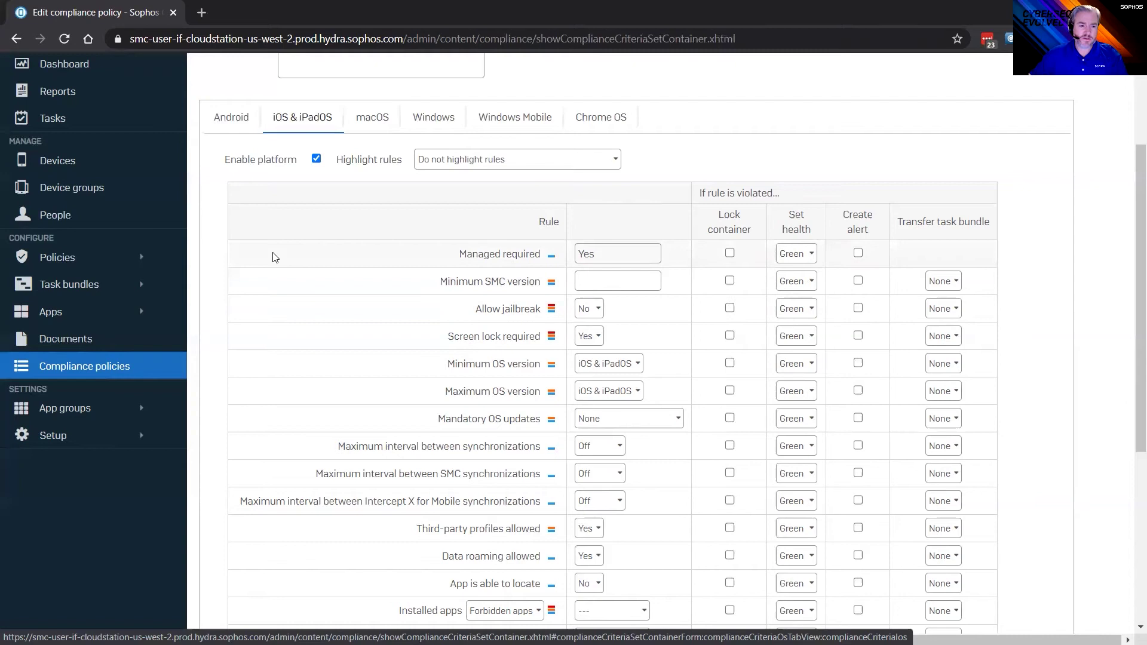
- From the Devices list, open the iPad (3rd generation) running iOS 9.3.5
scroll(273, 257, up, 3)
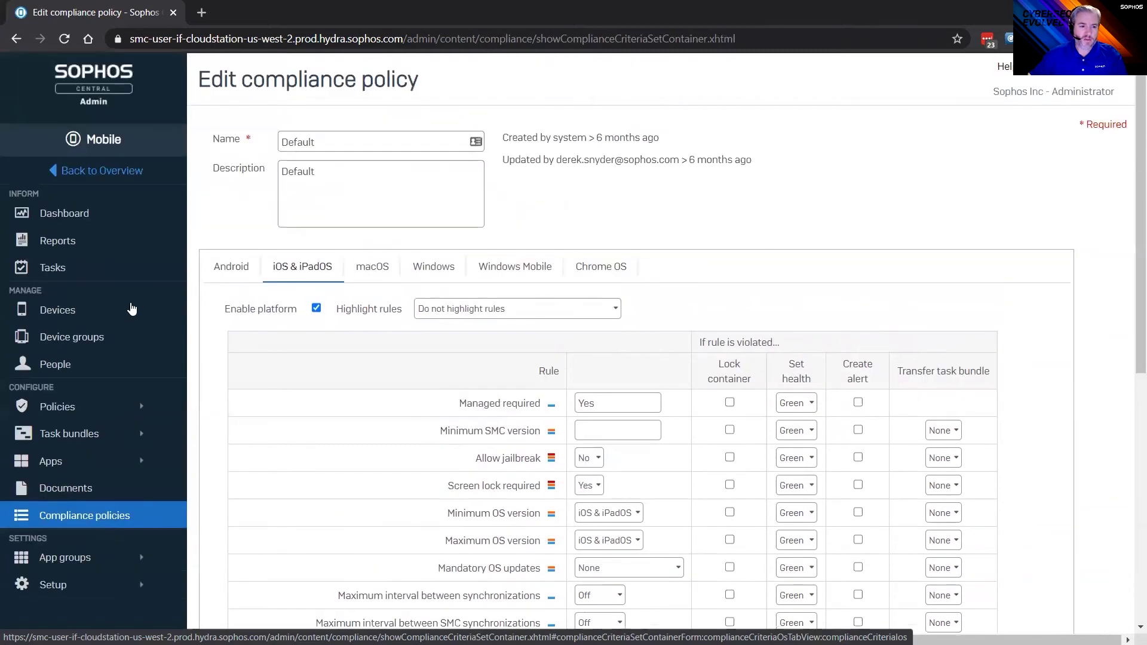
click(59, 311)
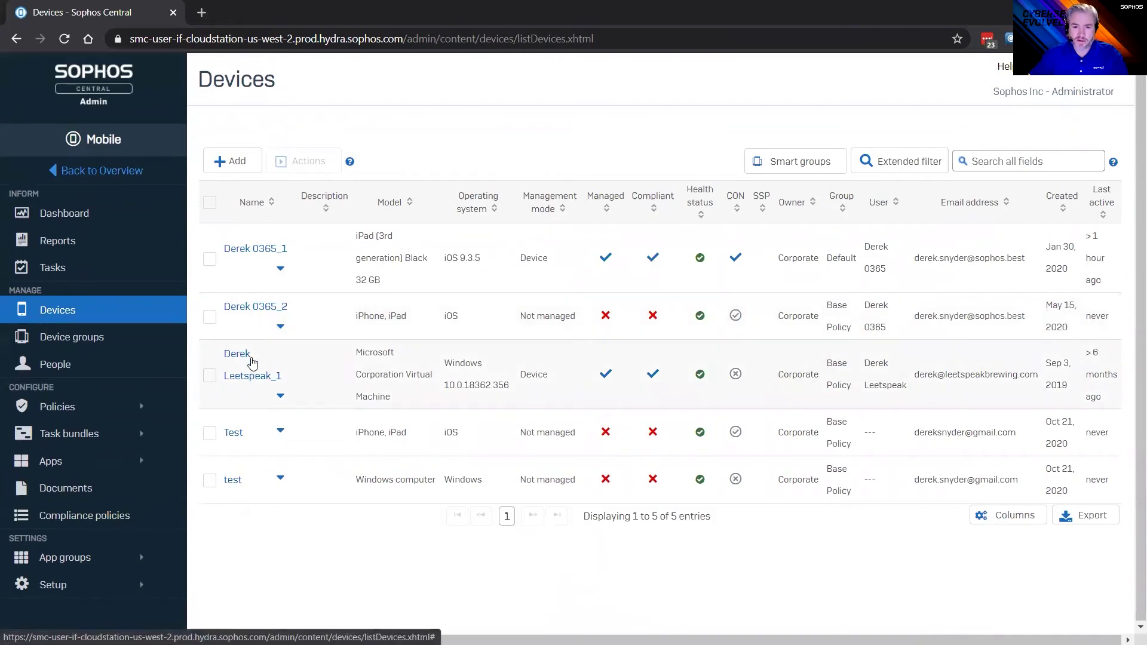
click(270, 251)
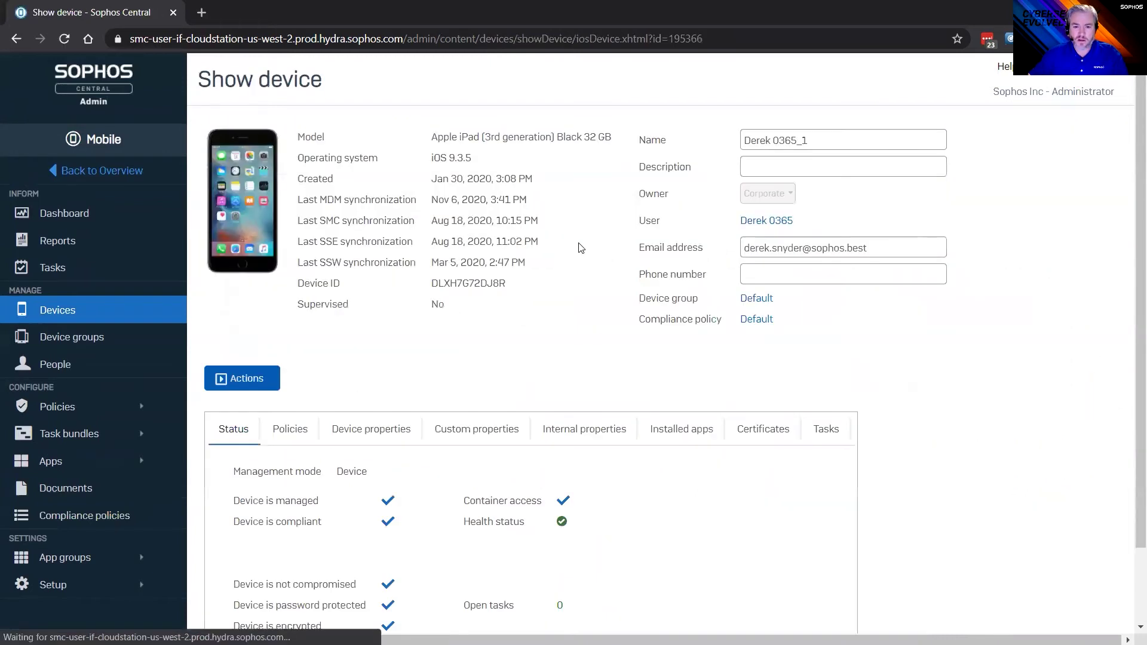
scroll(525, 322, down, 2)
scroll(530, 300, up, 2)
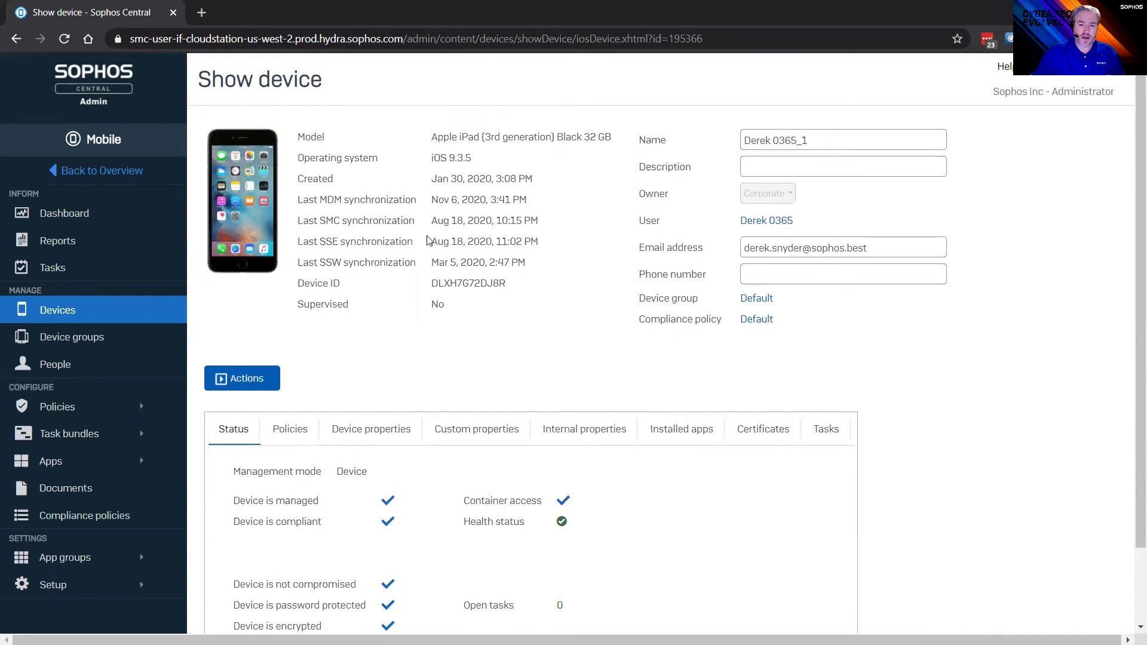
click(268, 382)
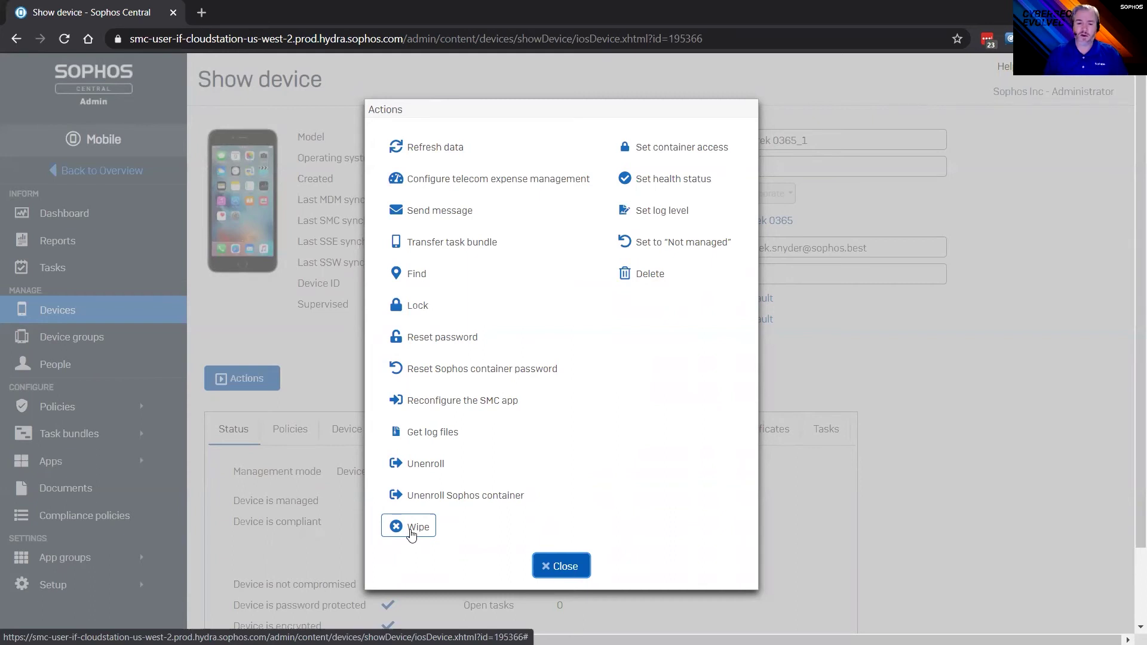
click(565, 565)
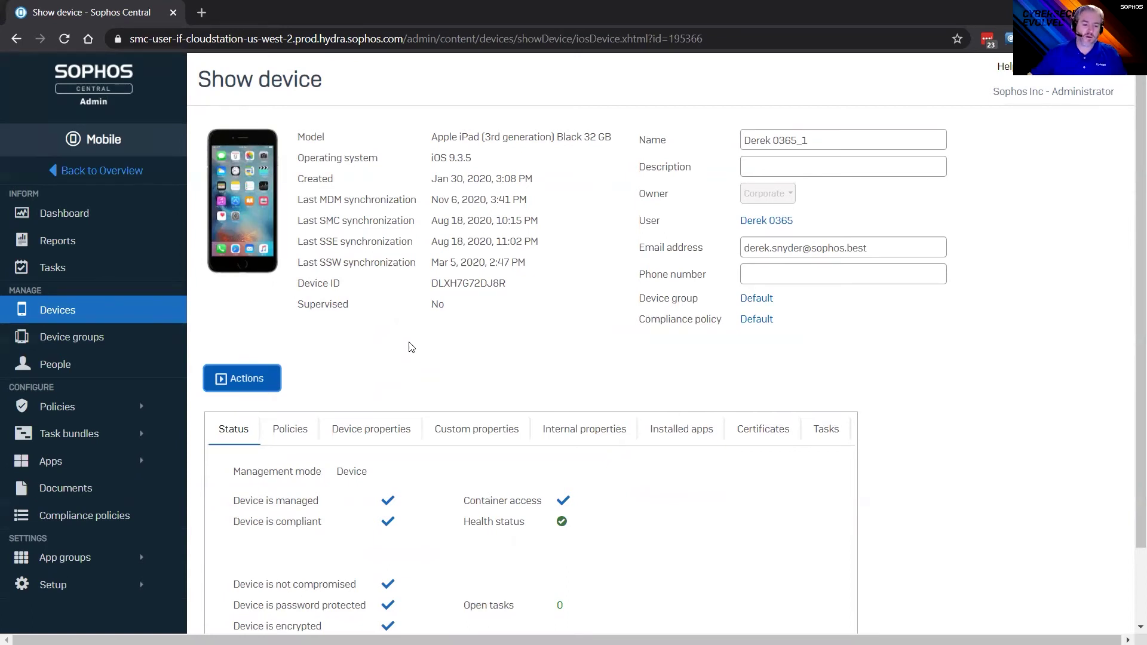
- Visit Microsoft setup, then Sophos setup, and display its Intune MTD binding settings
click(33, 585)
scroll(104, 522, down, 3)
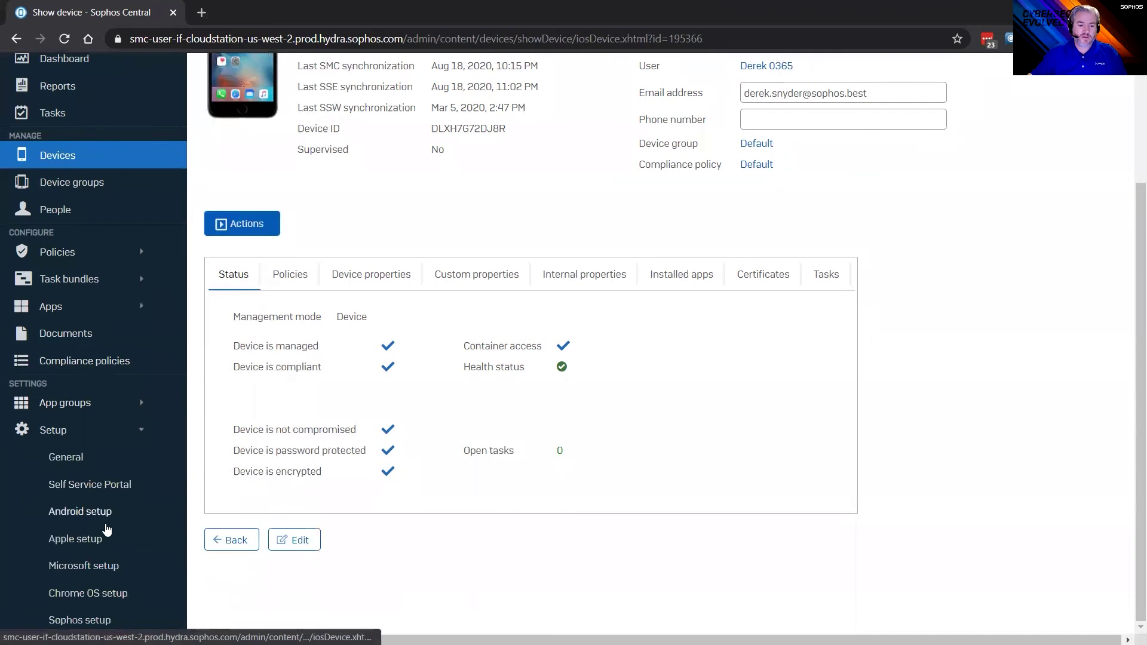
click(95, 564)
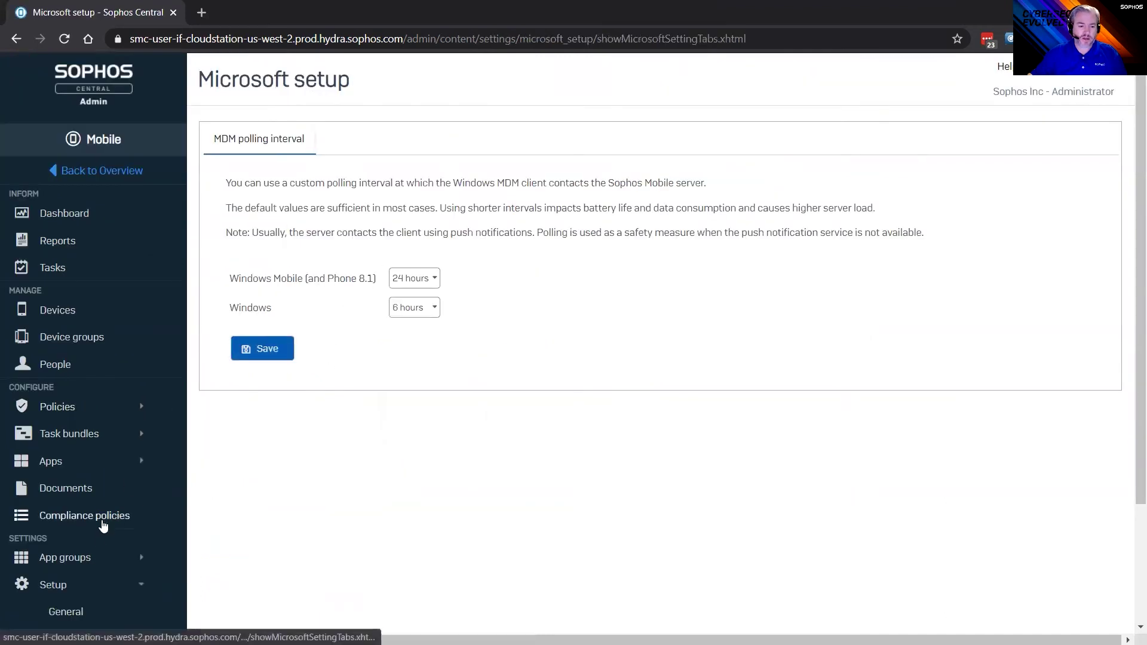
scroll(98, 526, down, 2)
scroll(281, 344, up, 1)
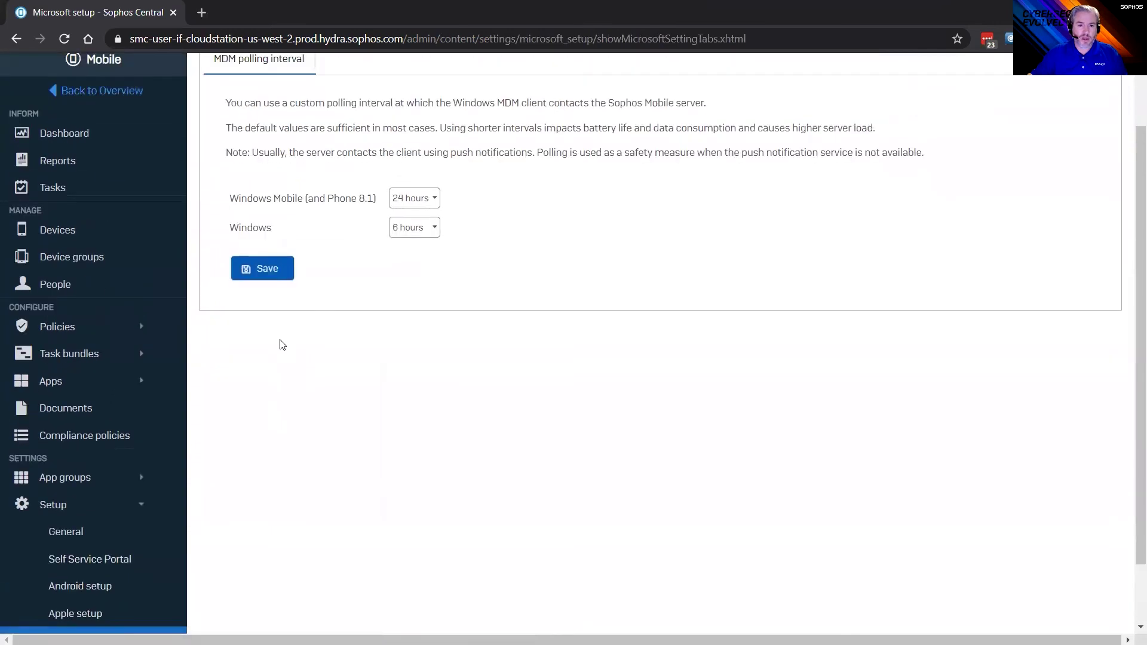
scroll(102, 525, down, 1)
click(96, 619)
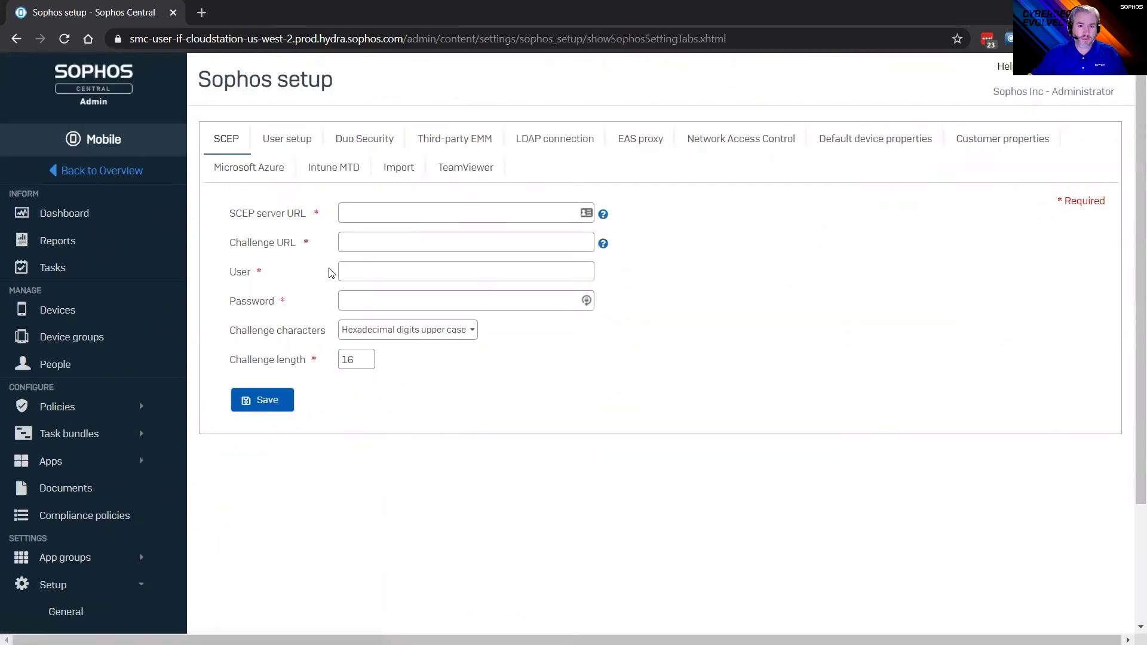
click(317, 166)
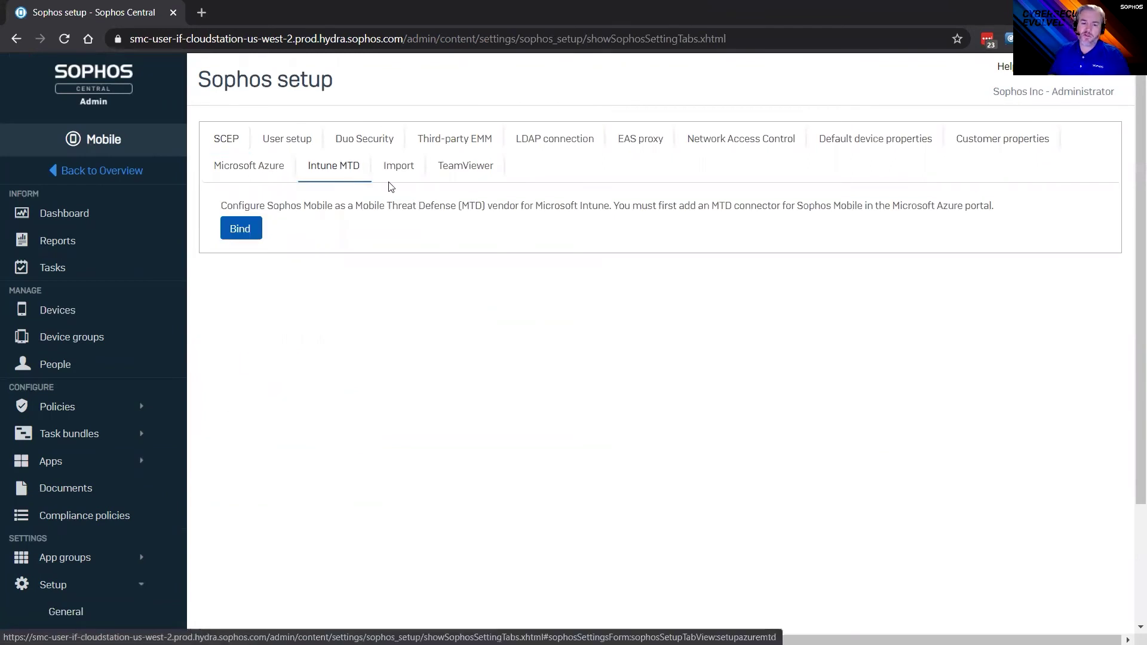